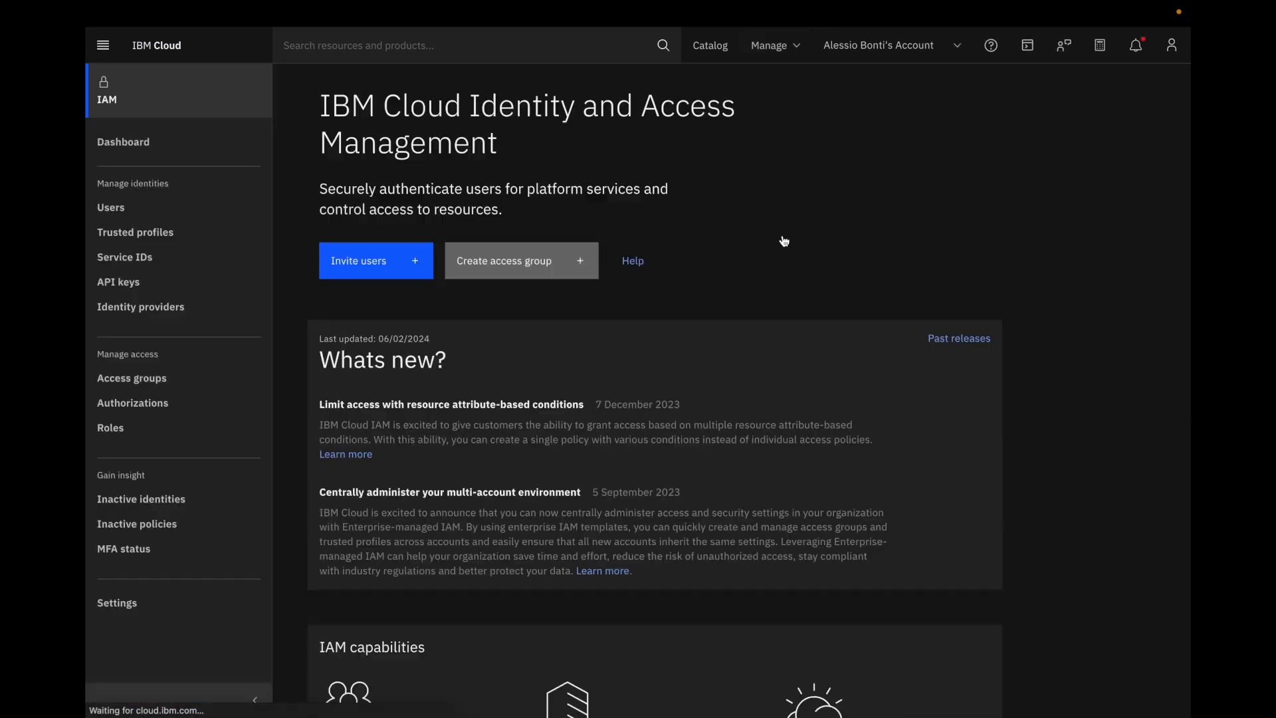
Create an IBM Cloud API key named csm-demo-key-mapping
click(215, 289)
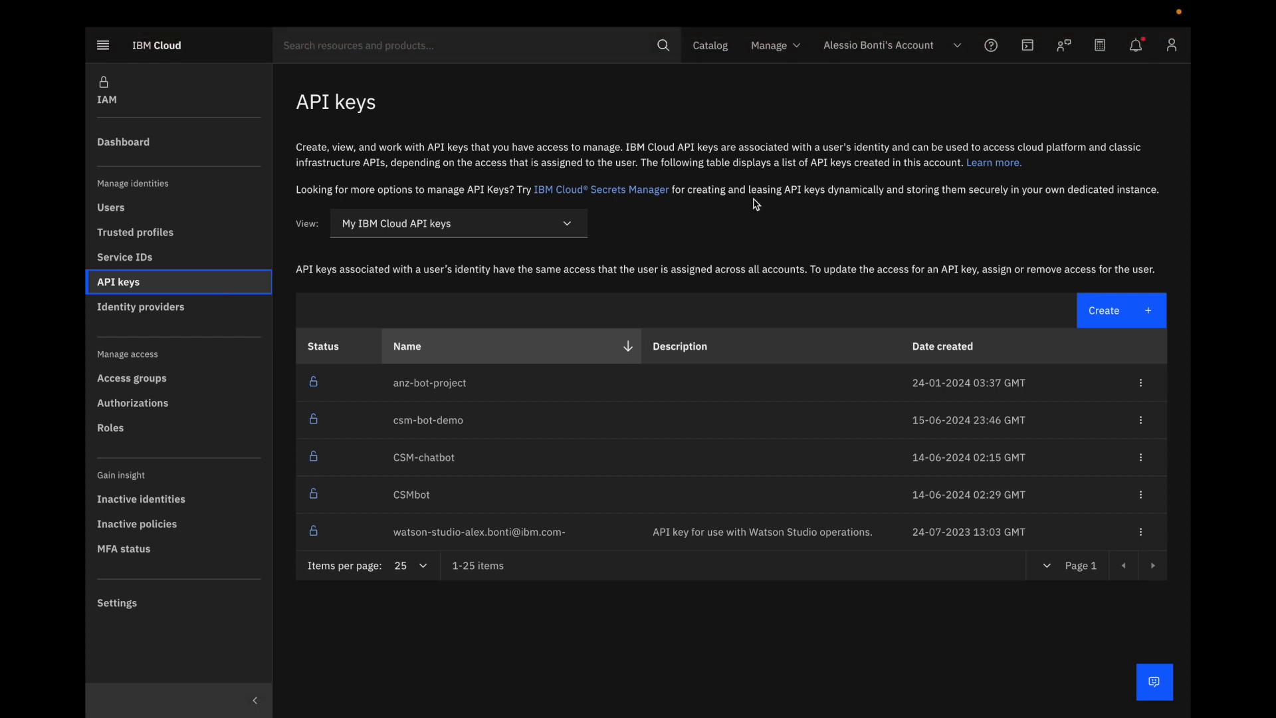
click(1082, 307)
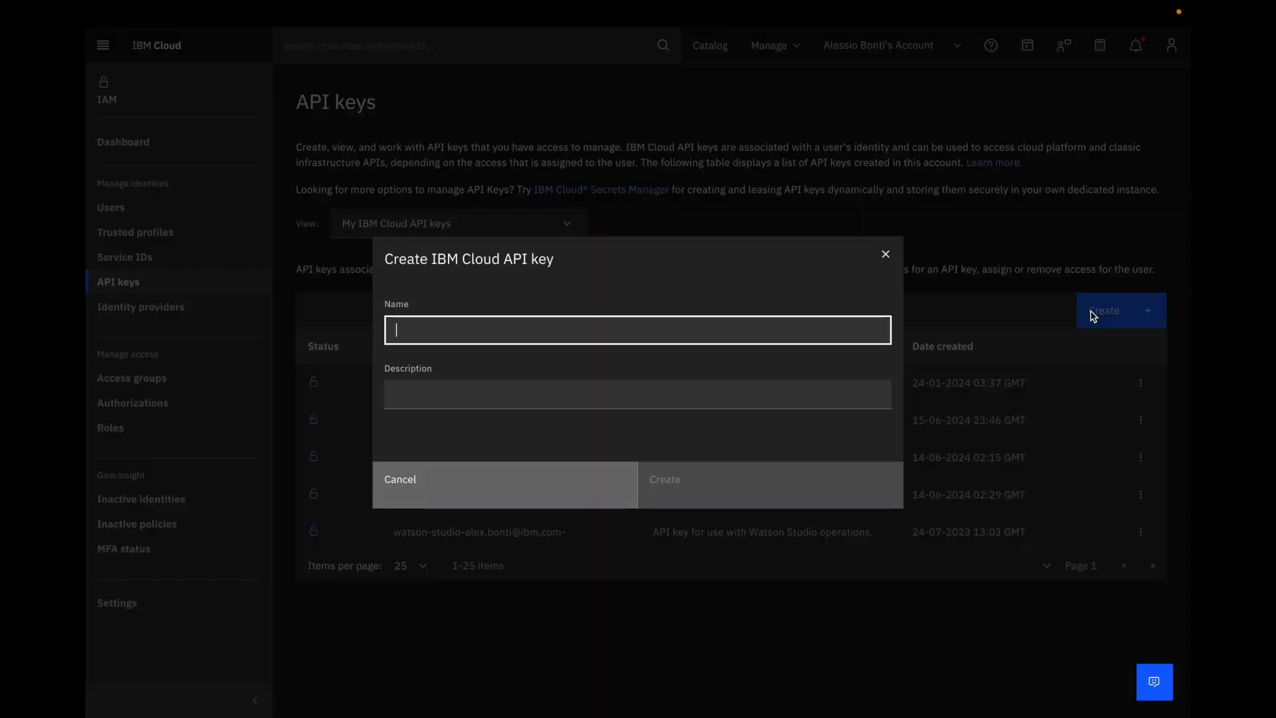
text(csm-demo)
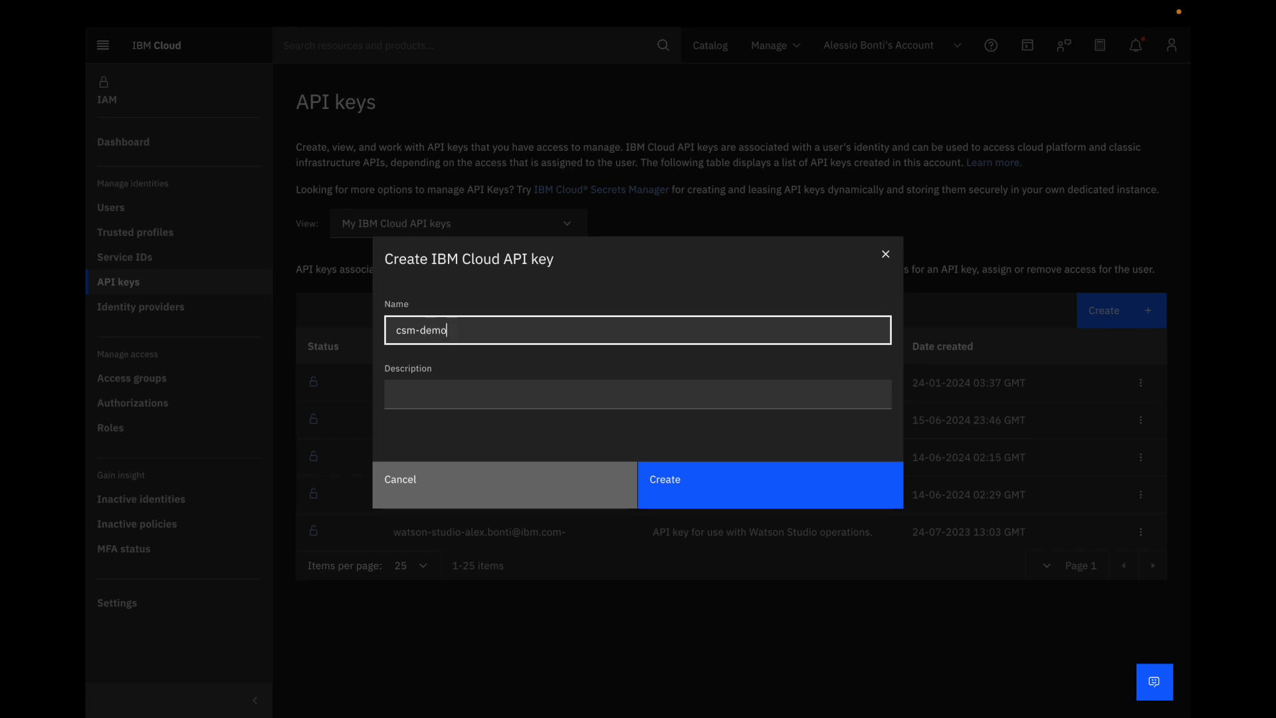
text(-keu)
key(BackSpace)
text(y-mapping)
click(716, 490)
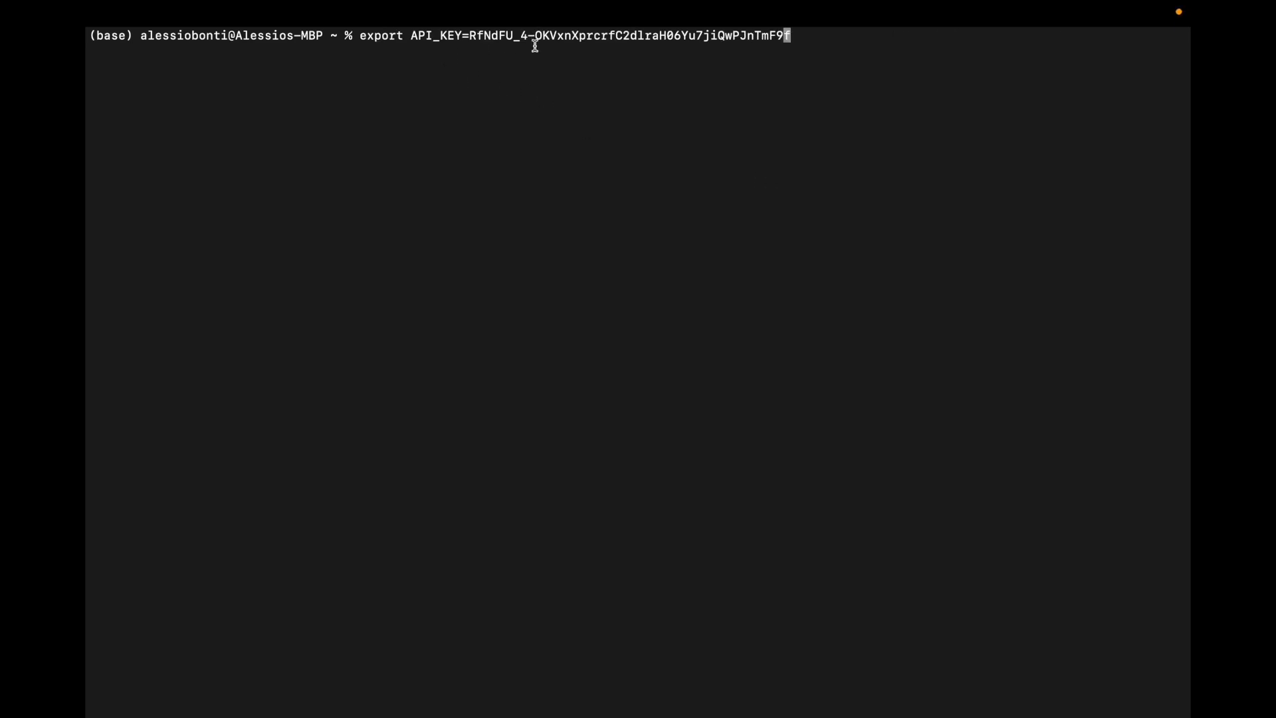
In the terminal, export the new API key as the API_KEY environment variable
key(Right)
key(Return)
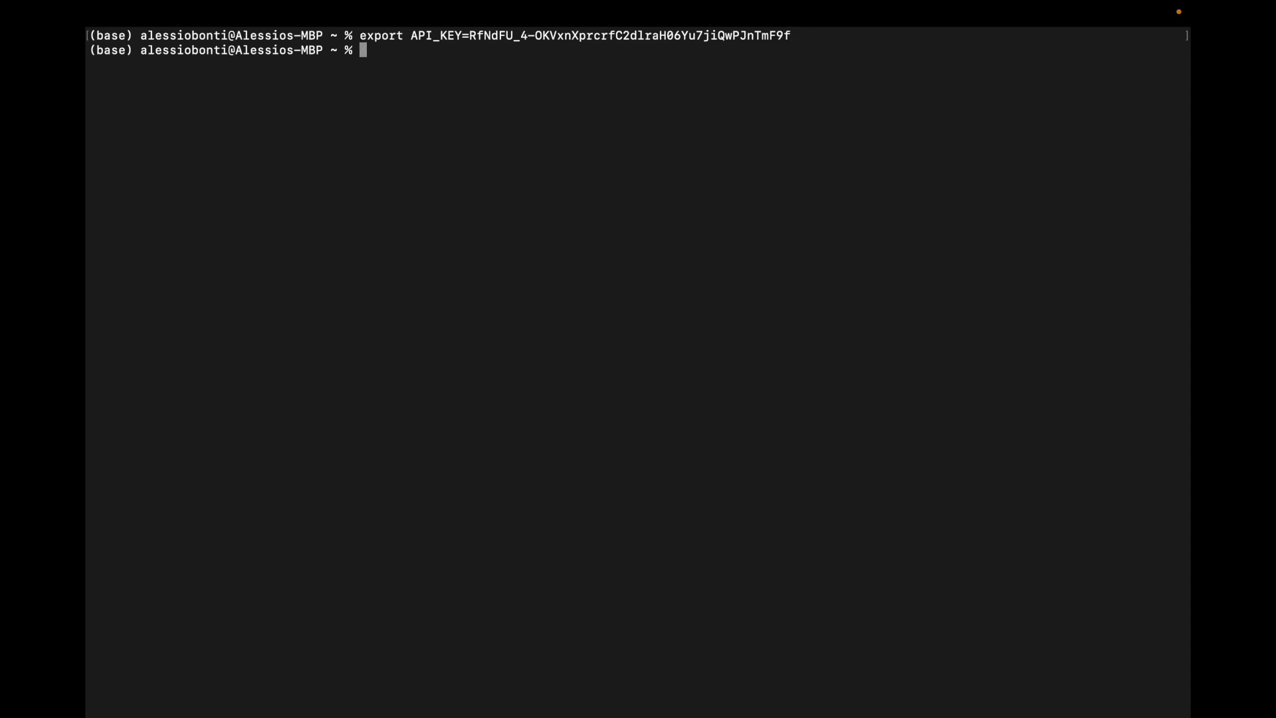
key(Up)
key(Up)
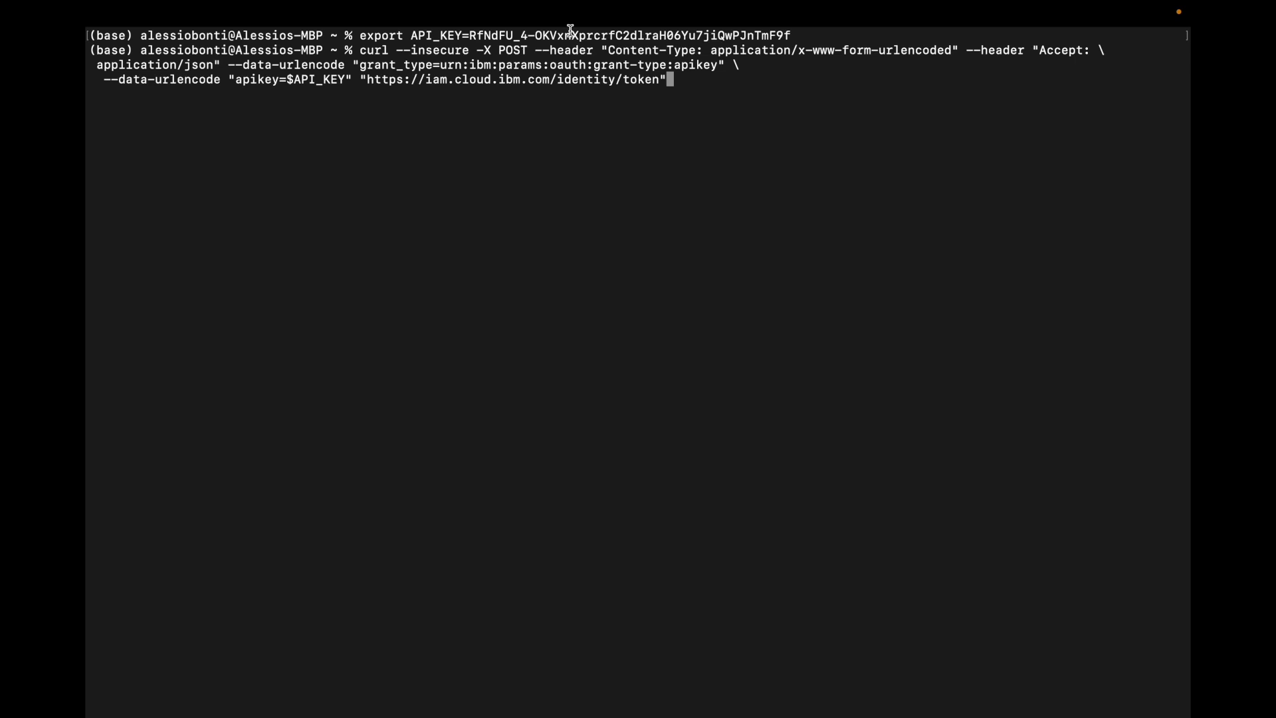
key(Return)
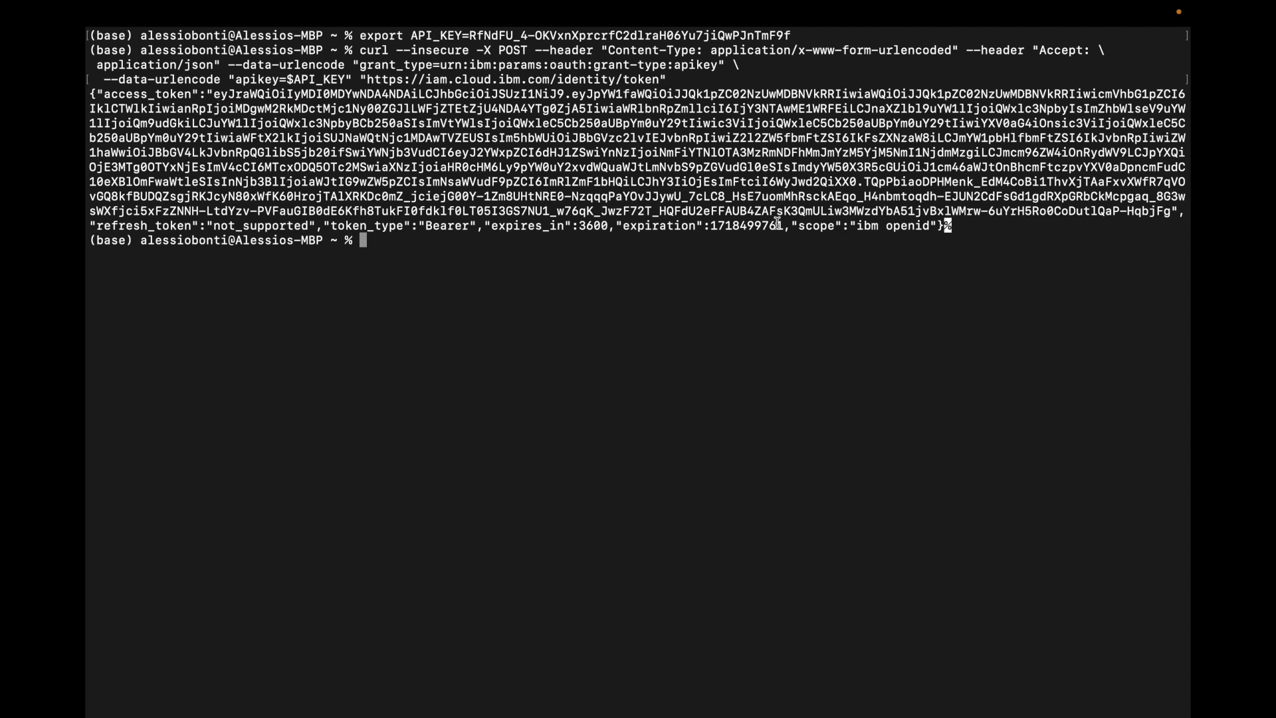
drag(1171, 211, 214, 99)
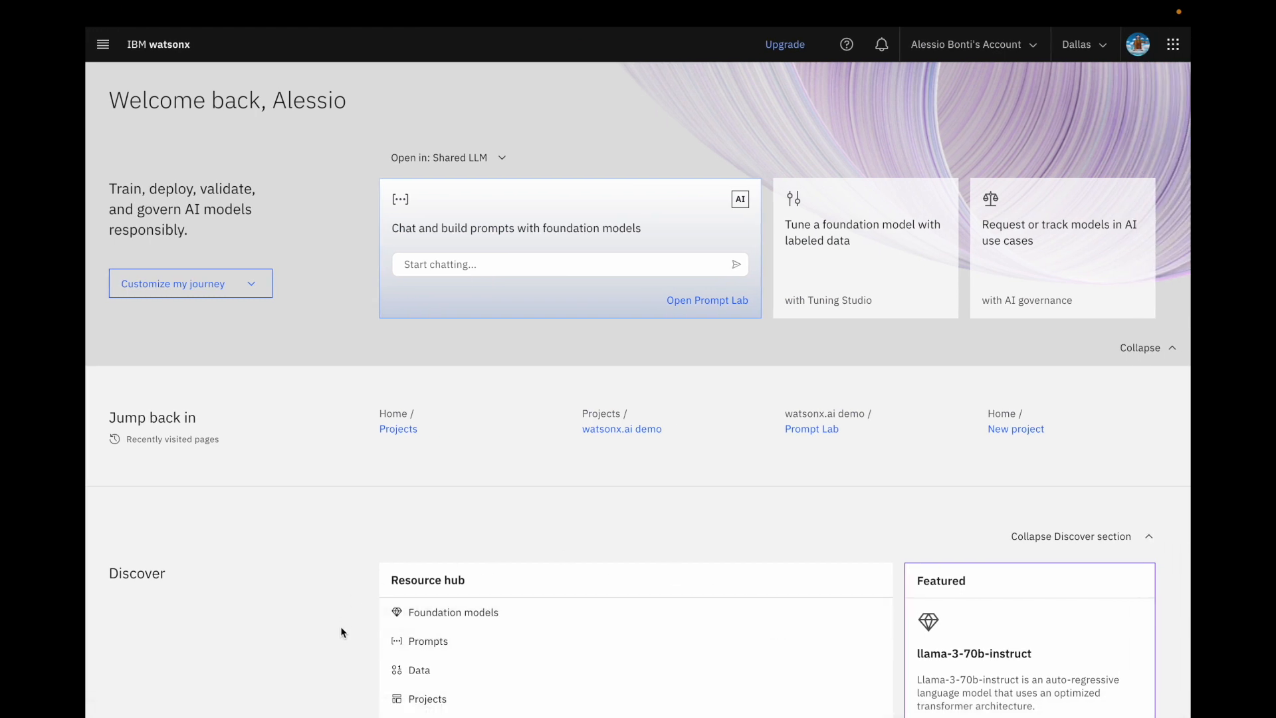
In IBM watsonx, create a new project named "watsonx.ai demo summary"
scroll(340, 626, down, 5)
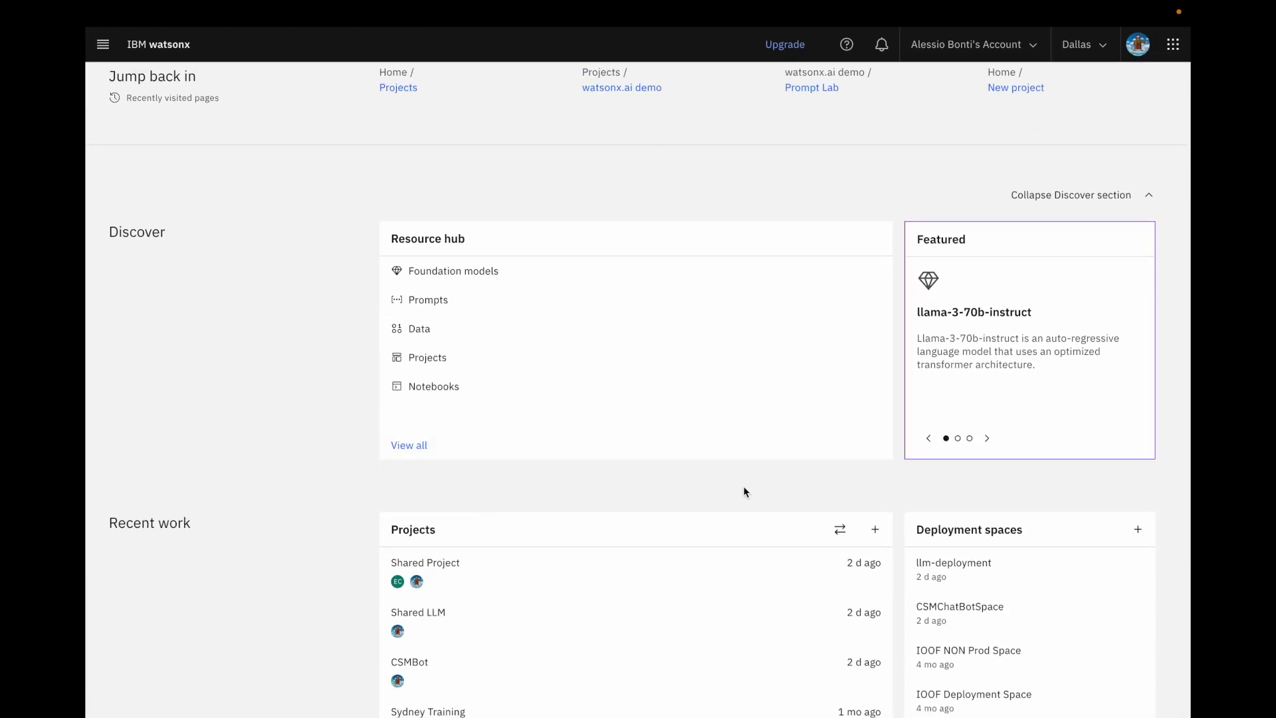
click(875, 529)
text(watsonx)
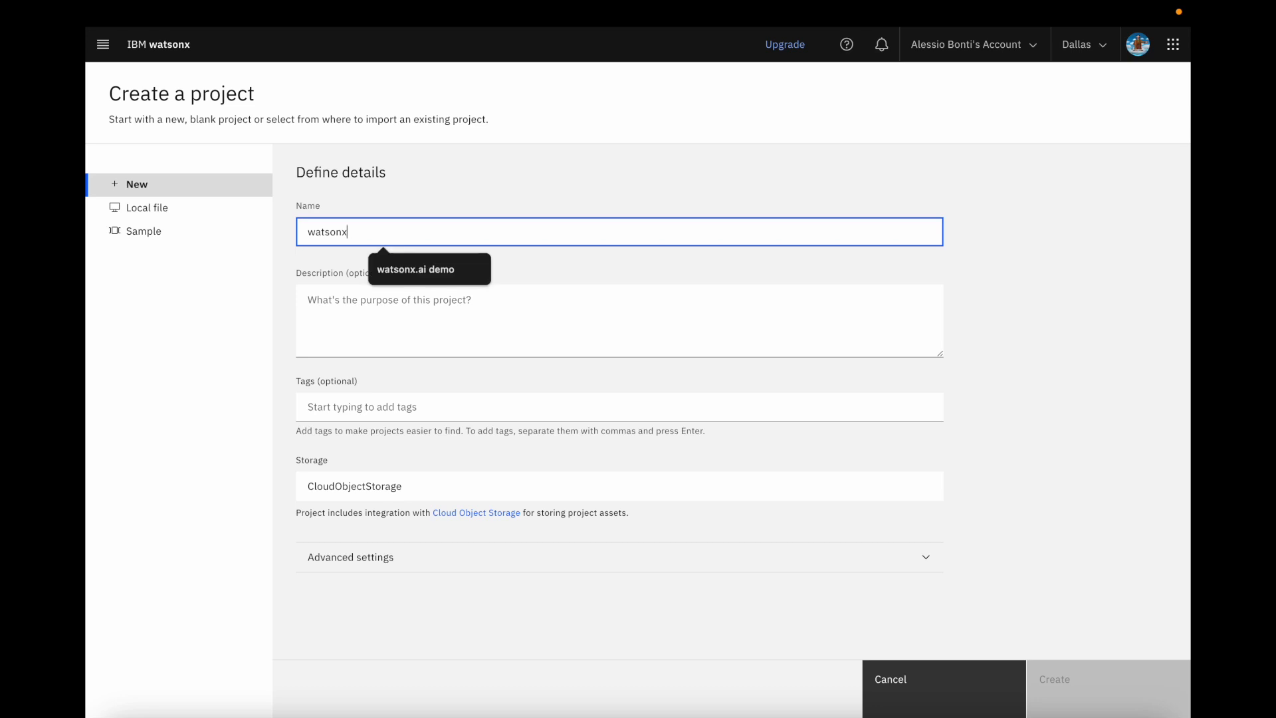
text(.ai demo)
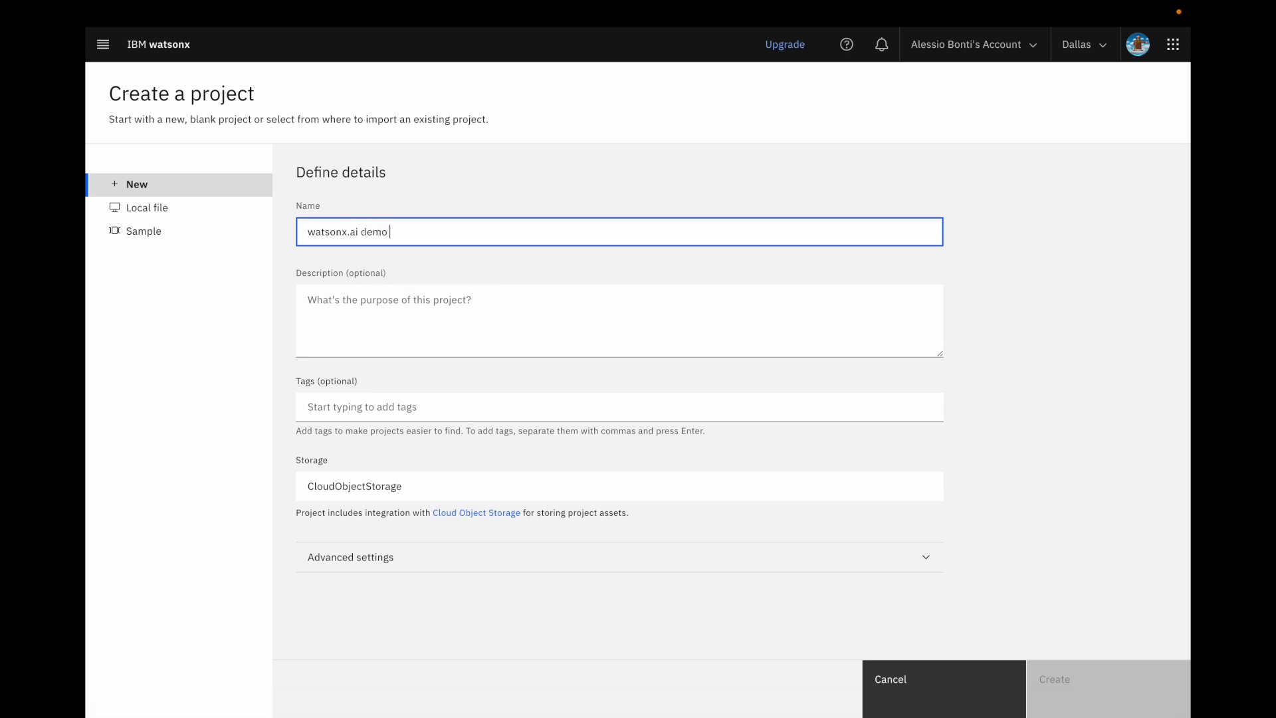
text( summary)
click(1055, 684)
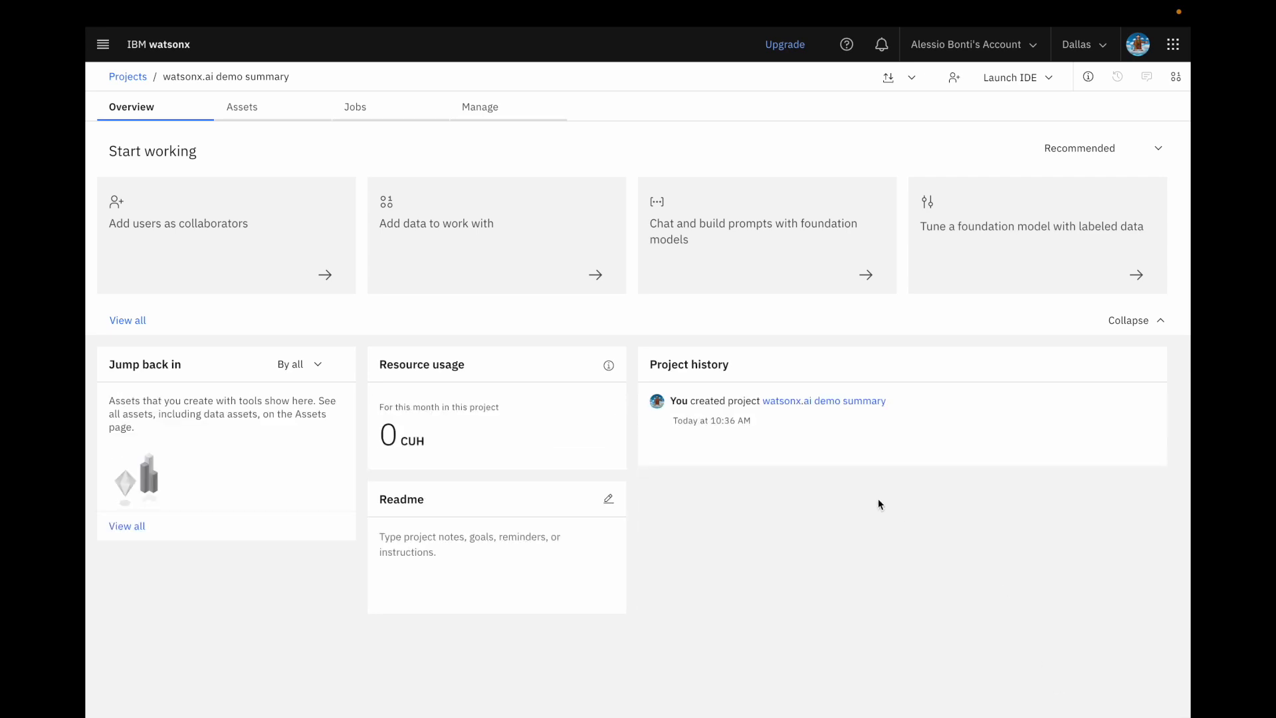
Open Prompt Lab through a new project asset and associate the WatsonMachineLearning service with the project
click(260, 105)
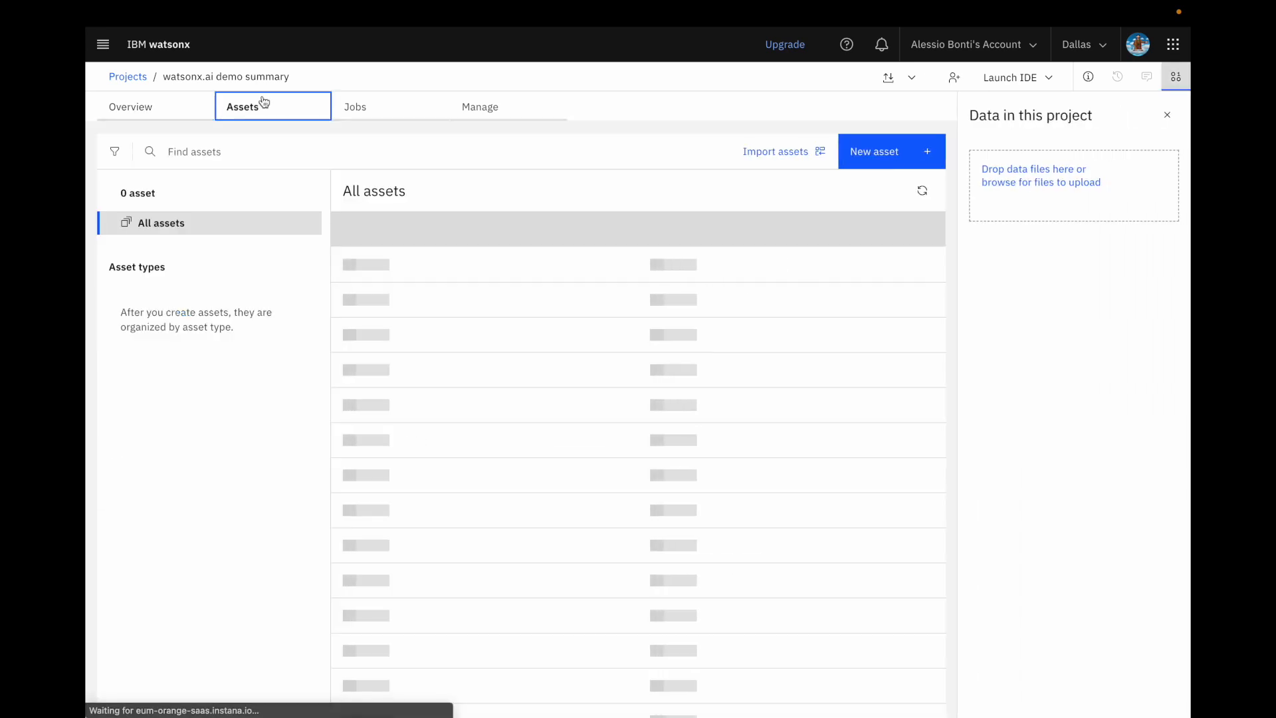
click(912, 151)
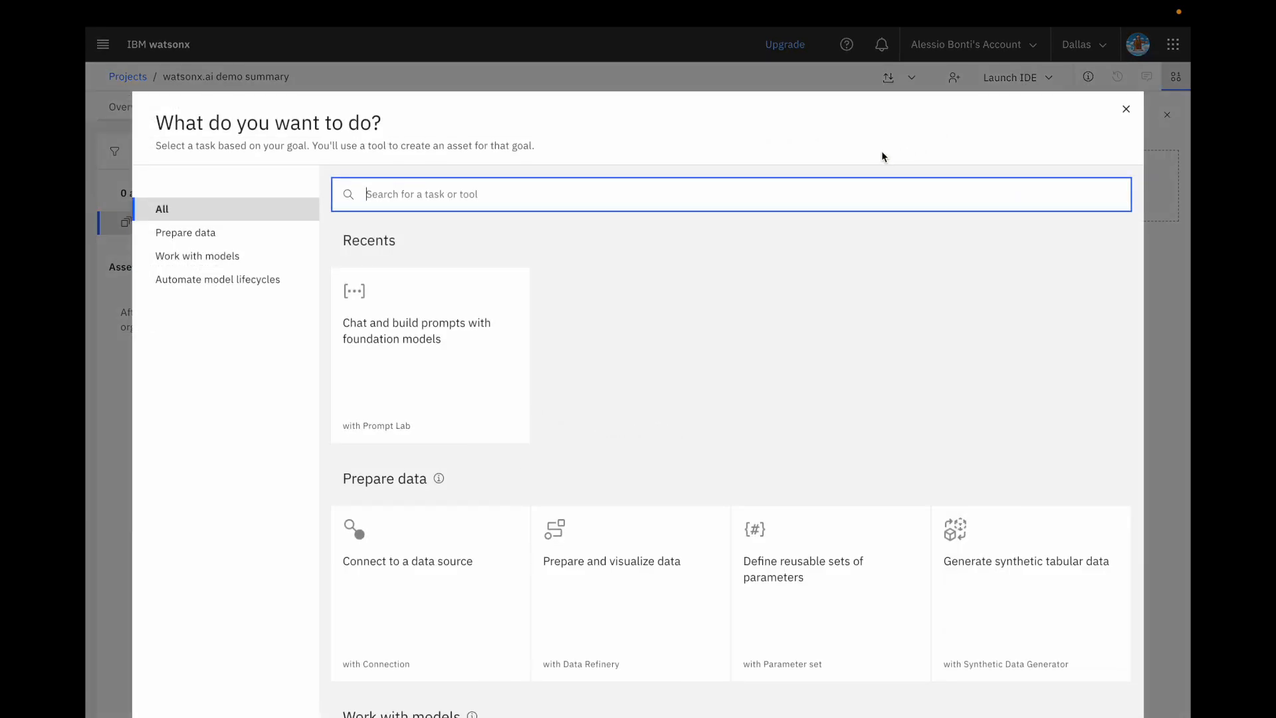
click(471, 329)
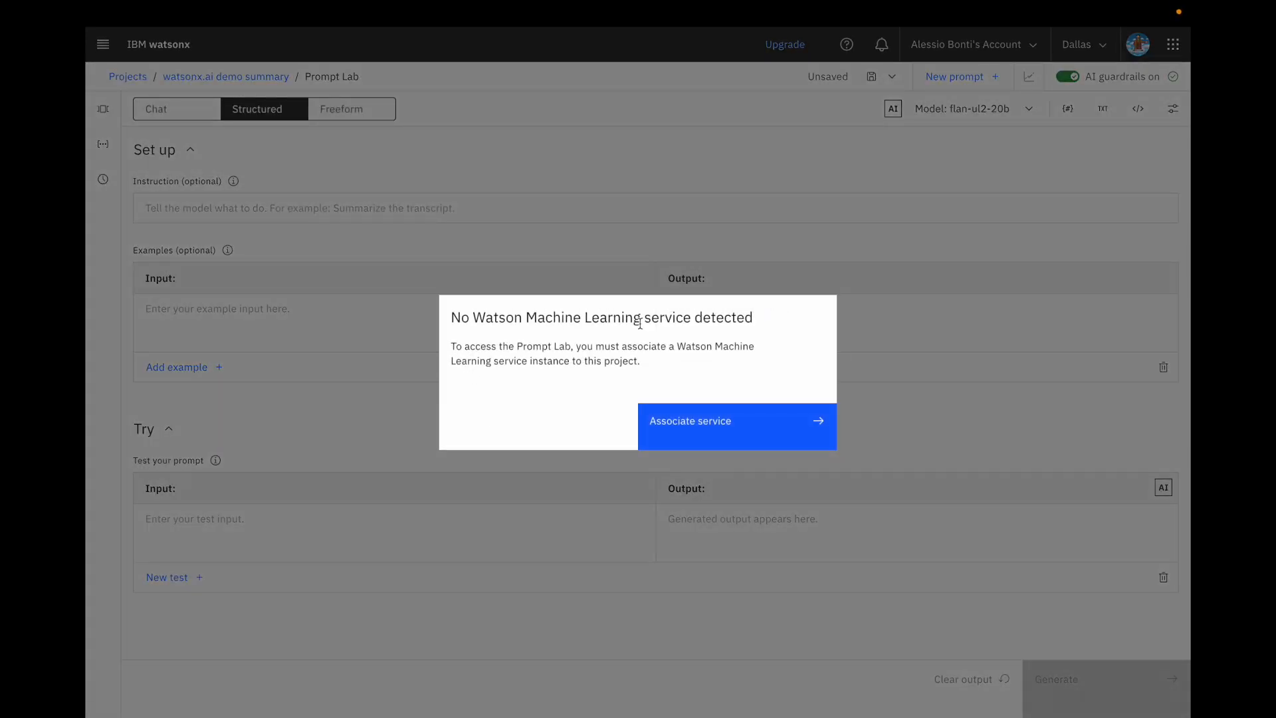
click(709, 425)
click(165, 316)
click(999, 679)
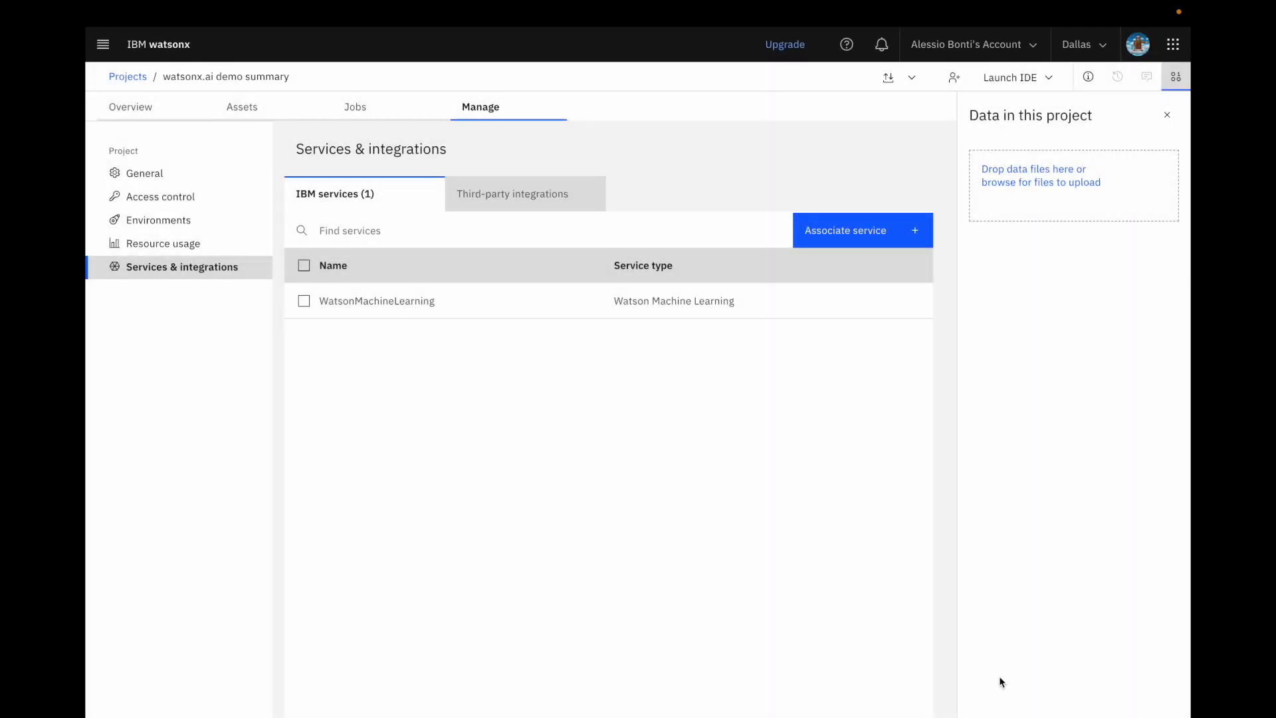
Return to the project's assets and start a new prompt with foundation models in Prompt Lab
click(210, 109)
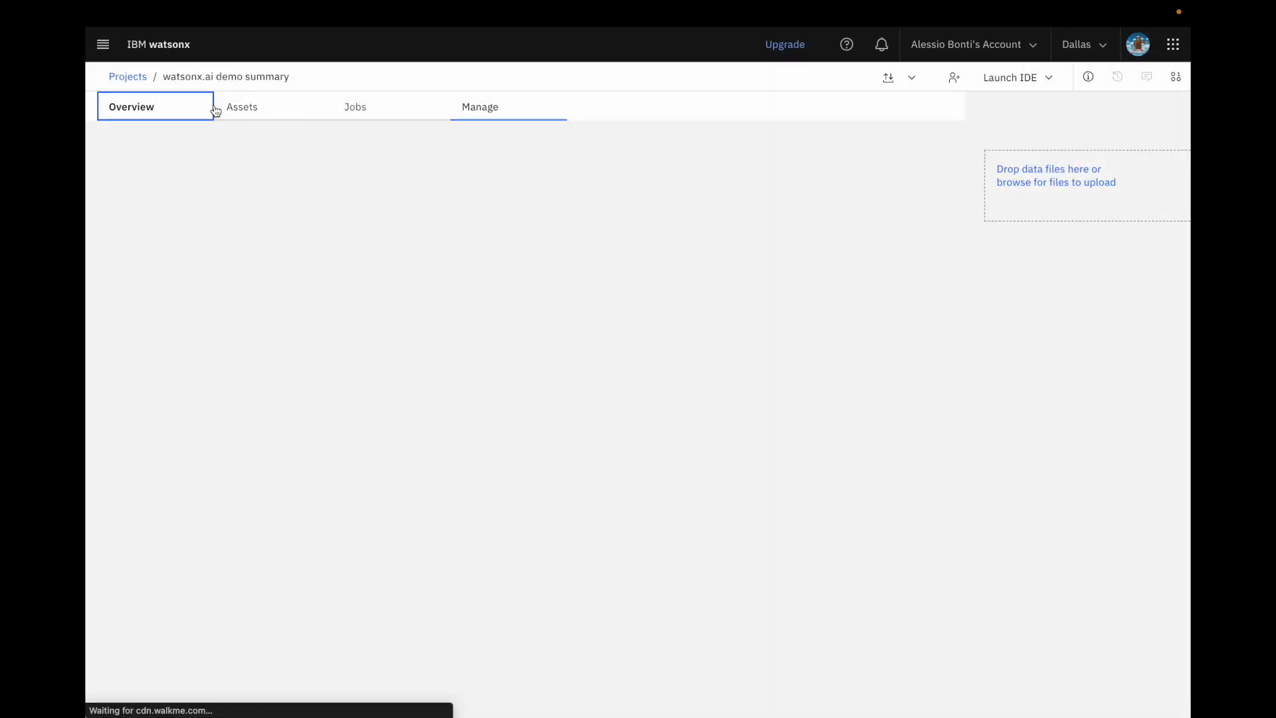
click(249, 114)
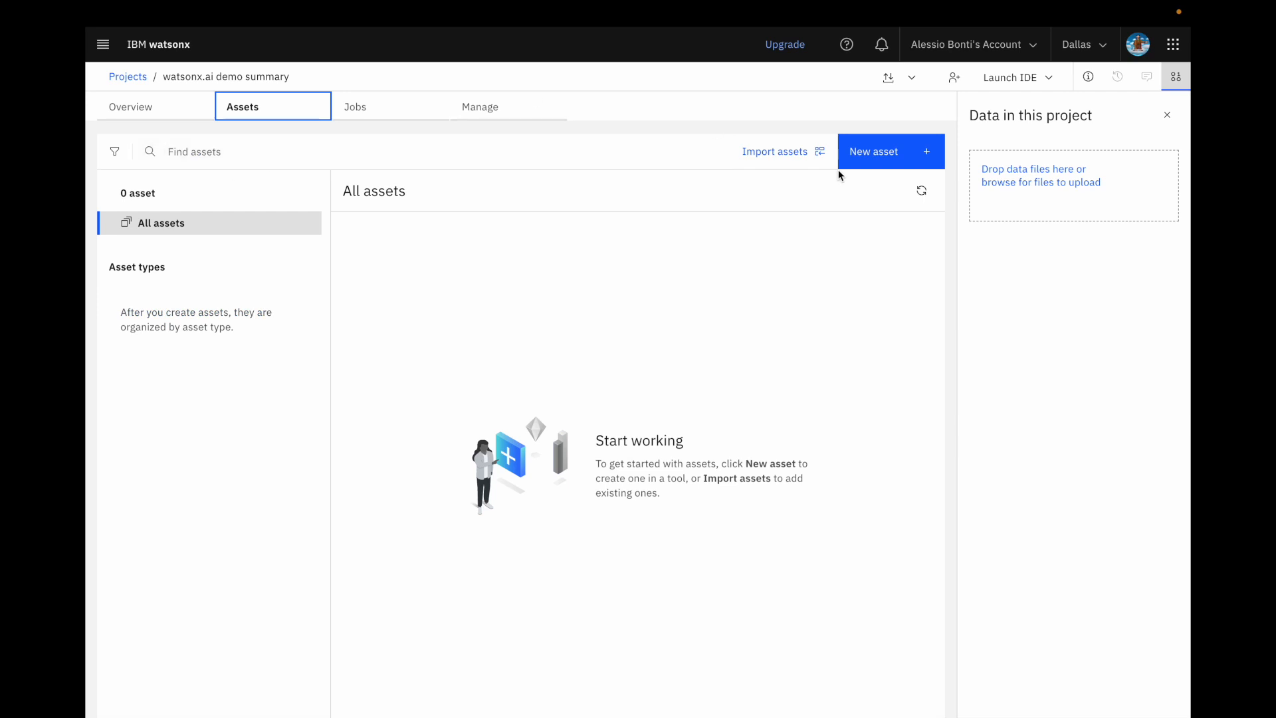
click(873, 157)
click(473, 323)
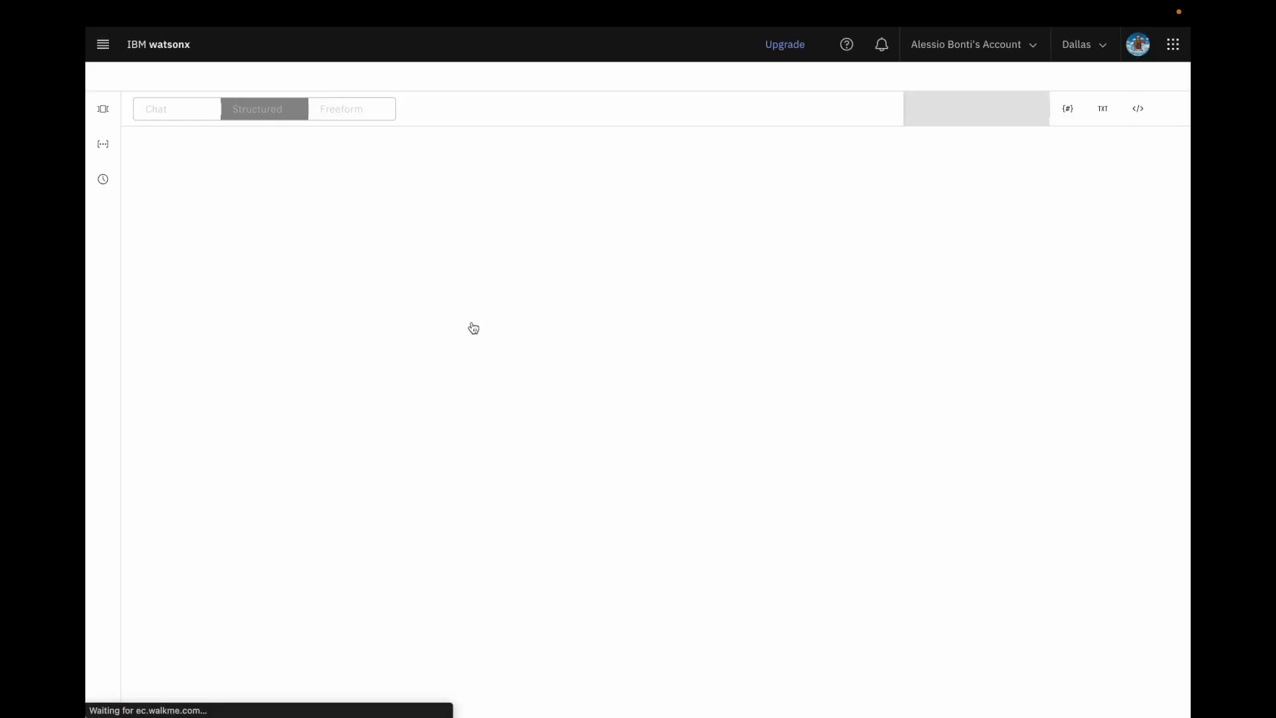
Set the instruction to "Summarize the following" and paste the Italian bakery story as the test input
text(Summarize the following)
click(204, 519)
key(ctrl+v)
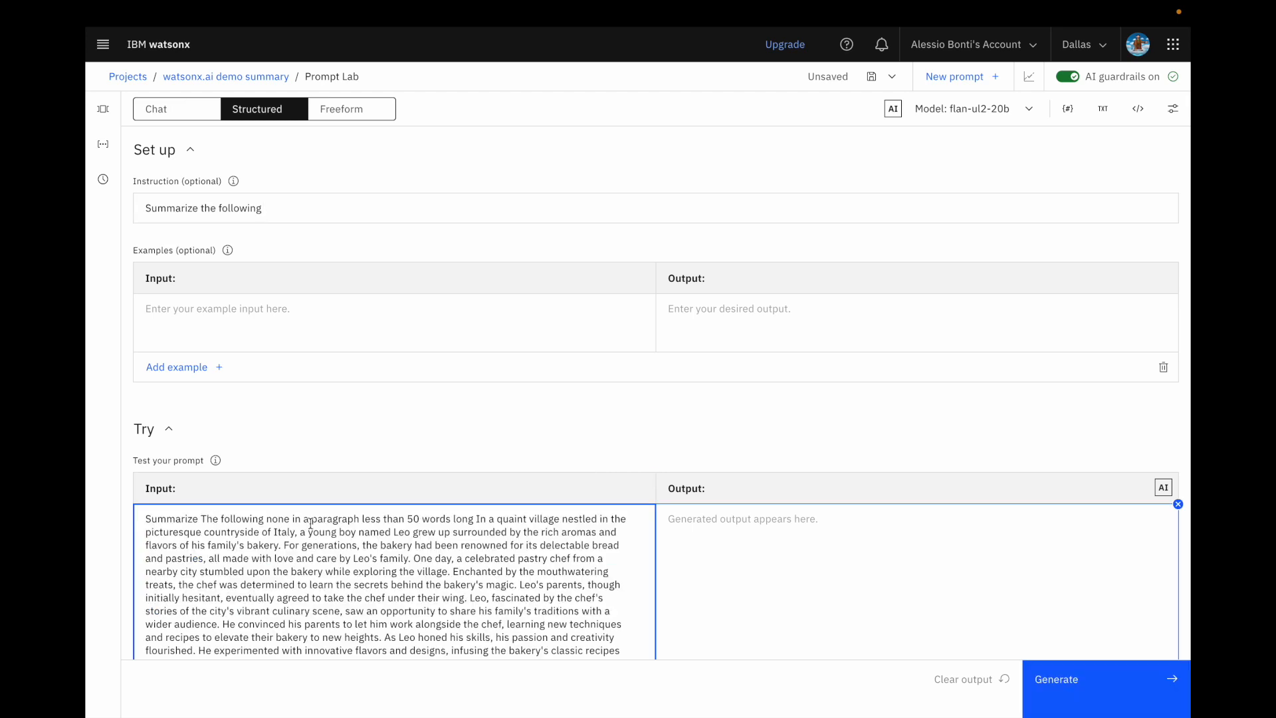
Delete the leading summarizing instruction from the test input so it starts at "In a quaint village", and generate the output
drag(477, 519, 143, 519)
key(BackSpace)
click(275, 202)
text(in)
key(BackSpace)
key(BackSpace)
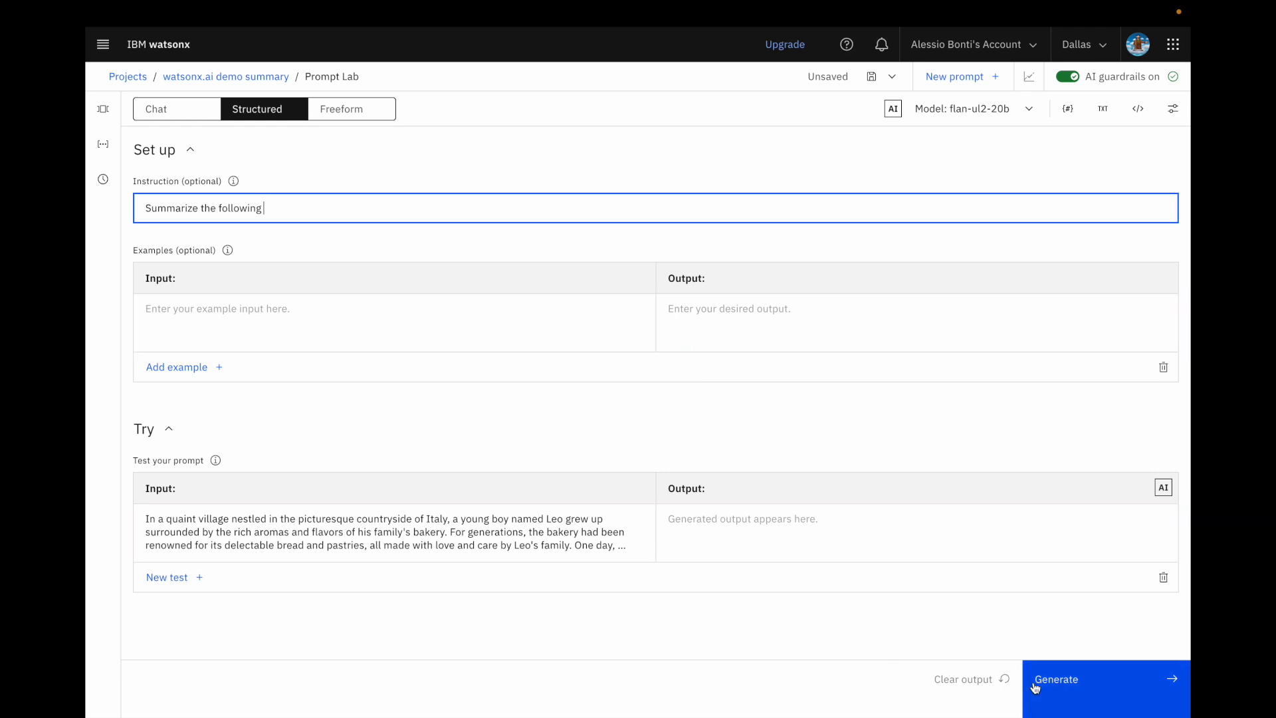
click(1076, 690)
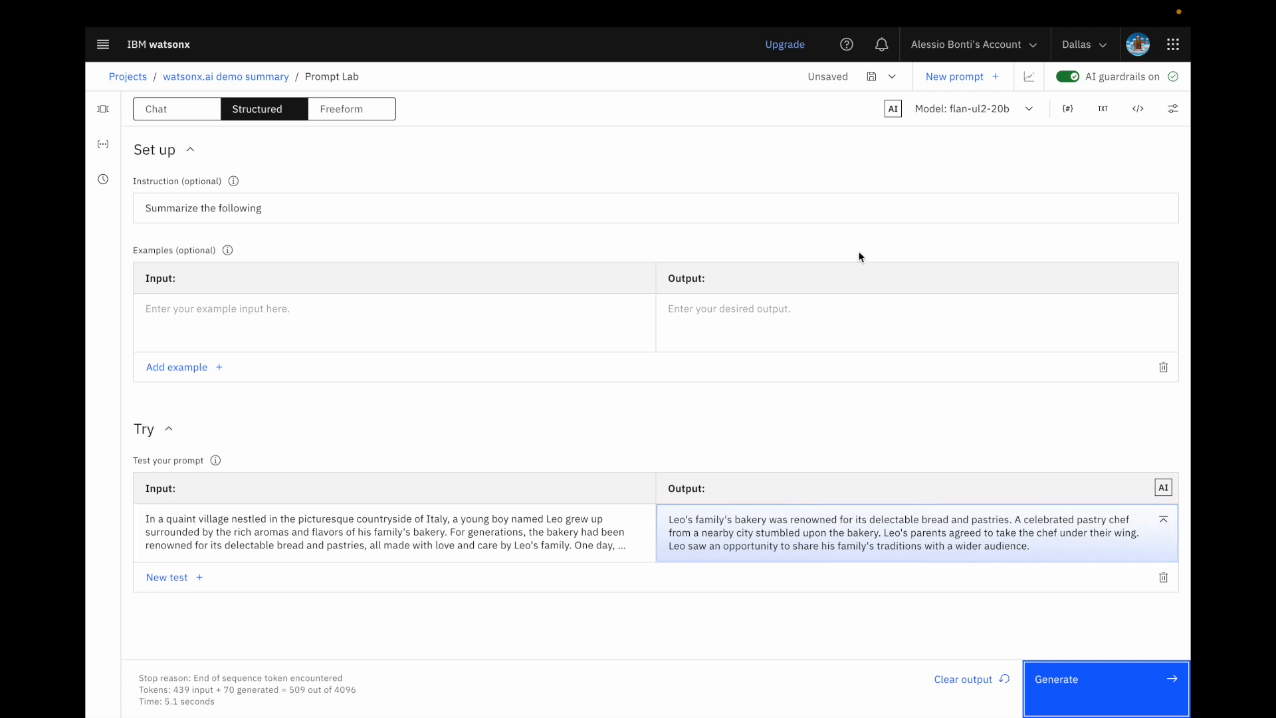
Switch the model to granite-13b-instruct-v2 and generate the summary again
click(936, 126)
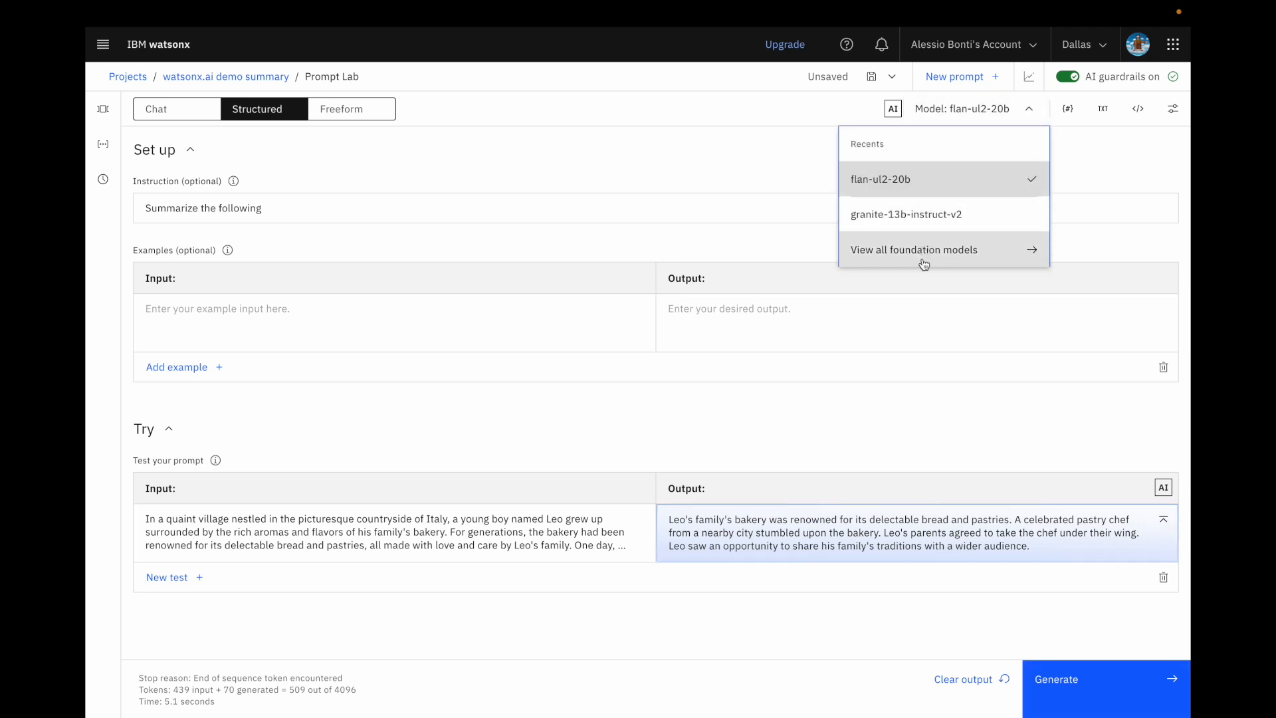
click(926, 226)
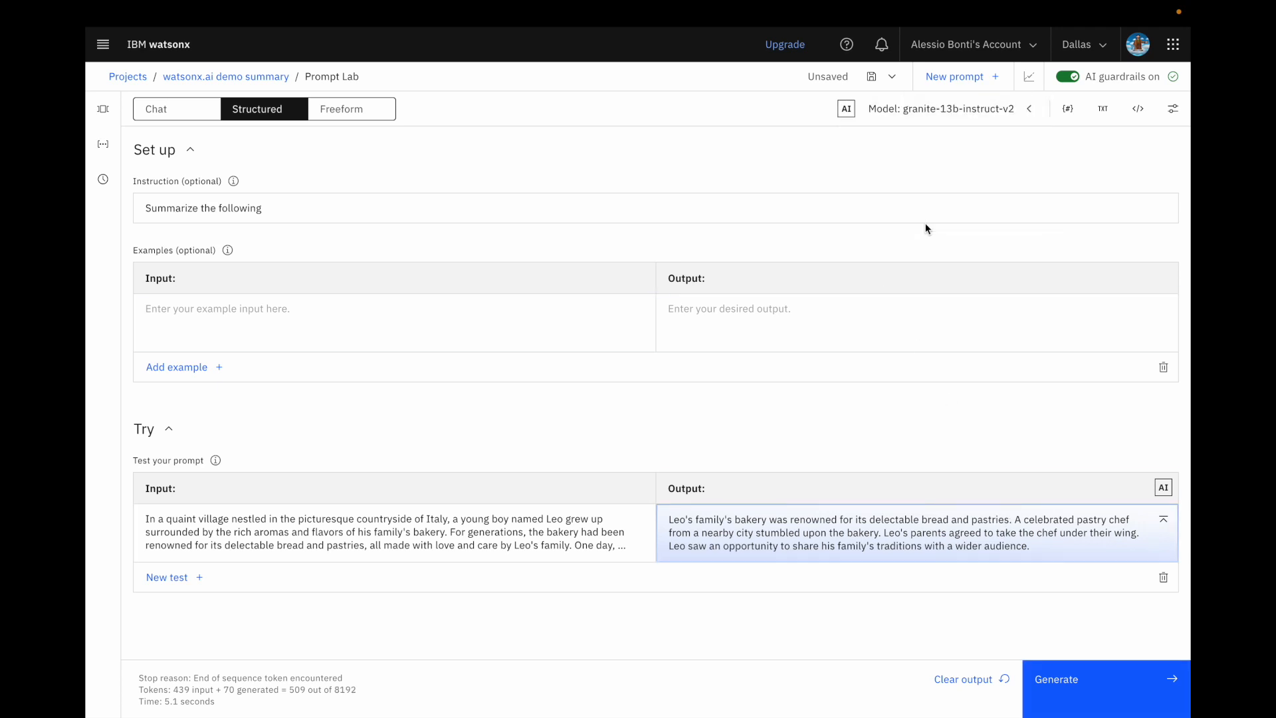
click(1051, 680)
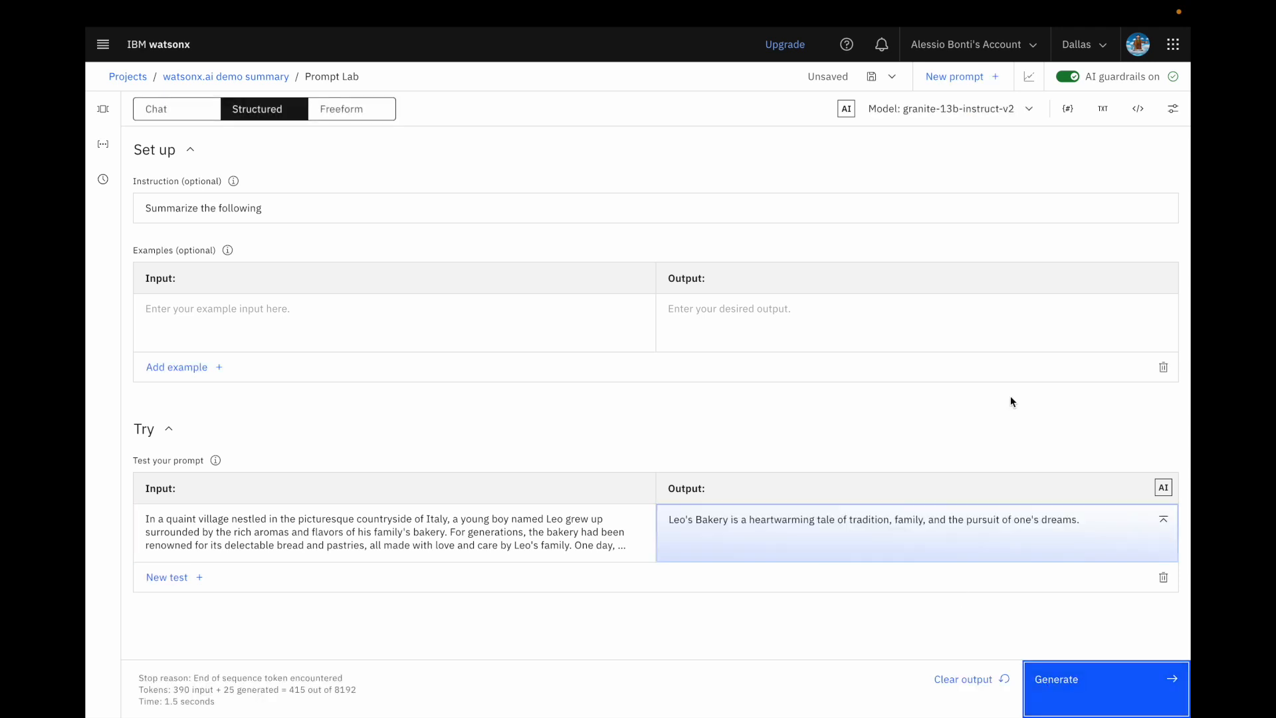
Choose llama-3-8b-instruct from all foundation models and generate the summary with it
click(996, 112)
click(957, 249)
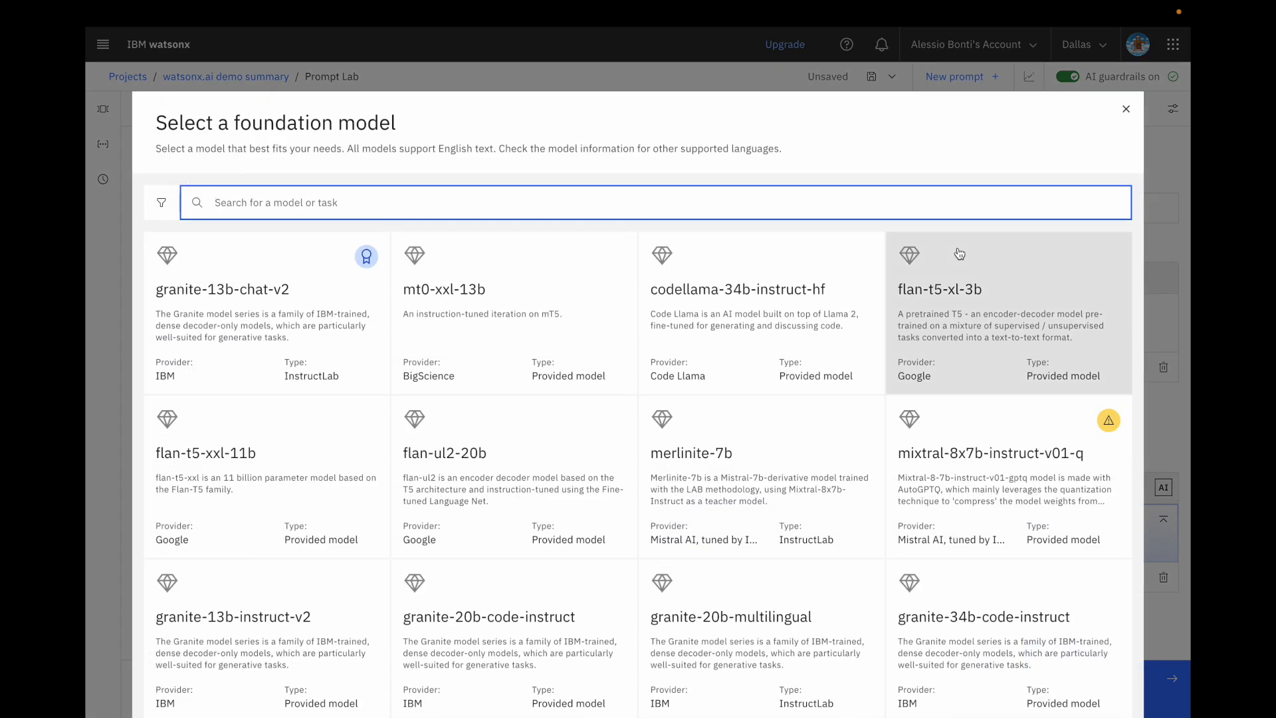
scroll(708, 394, down, 4)
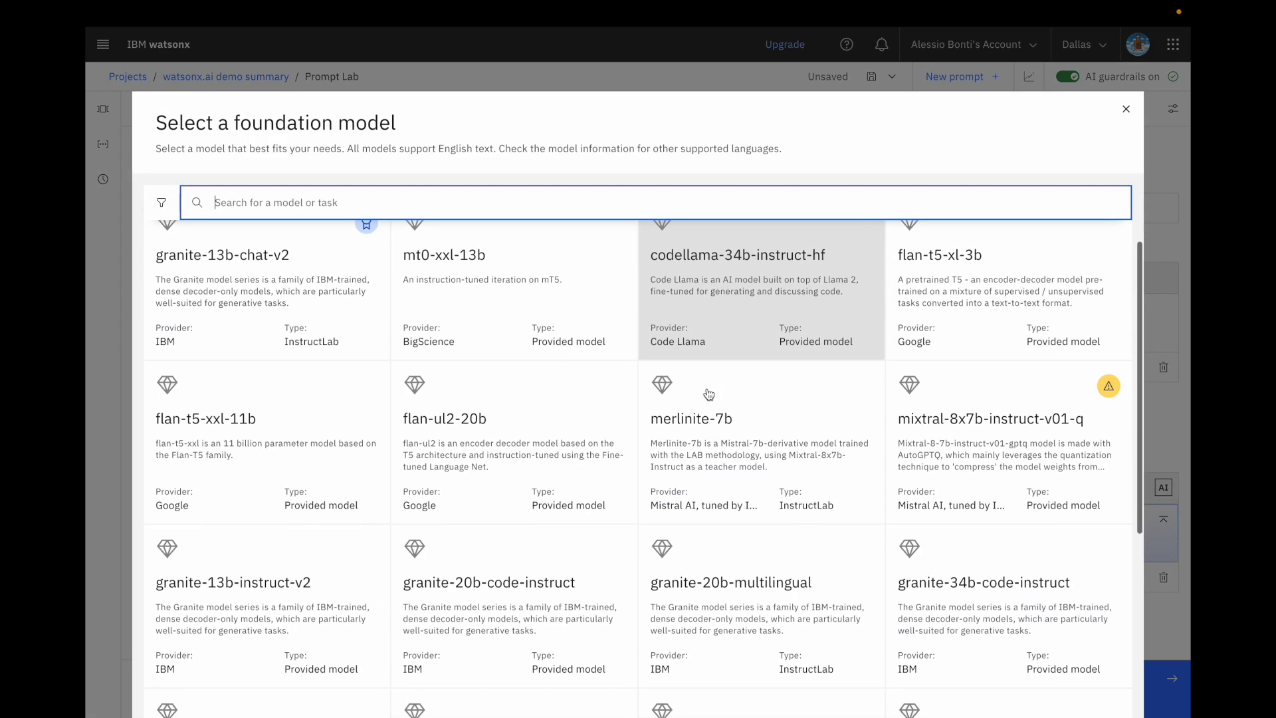
scroll(708, 394, down, 5)
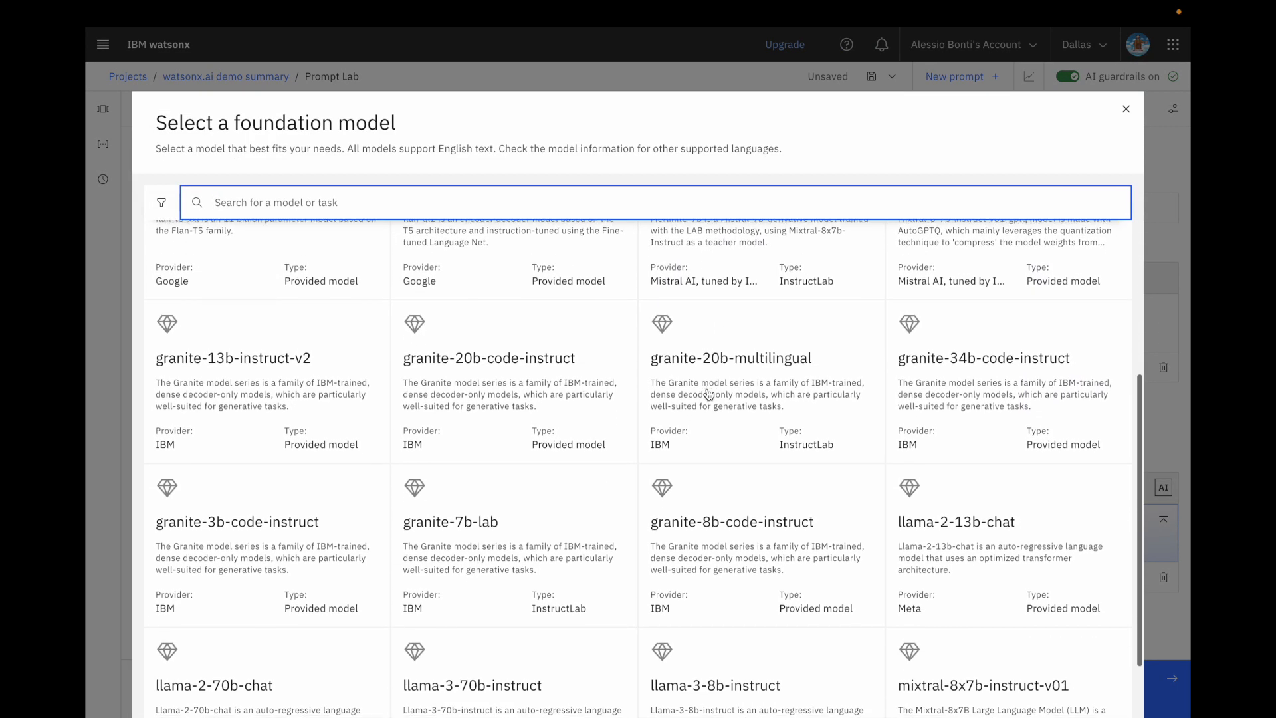
click(715, 628)
click(1076, 698)
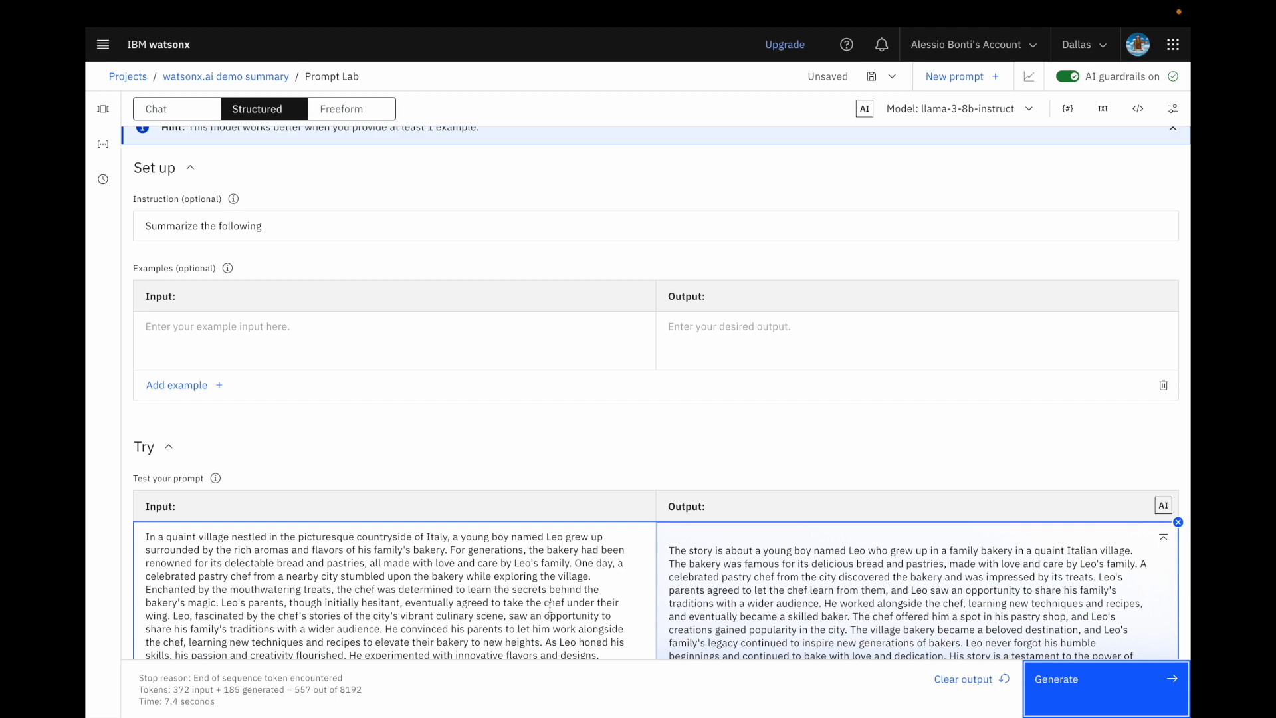
Extend the instruction to "Summarize the following in a paragraph 50 or less words long" and generate a new summary
scroll(568, 583, up, 1)
scroll(569, 583, down, 1)
scroll(579, 560, up, 2)
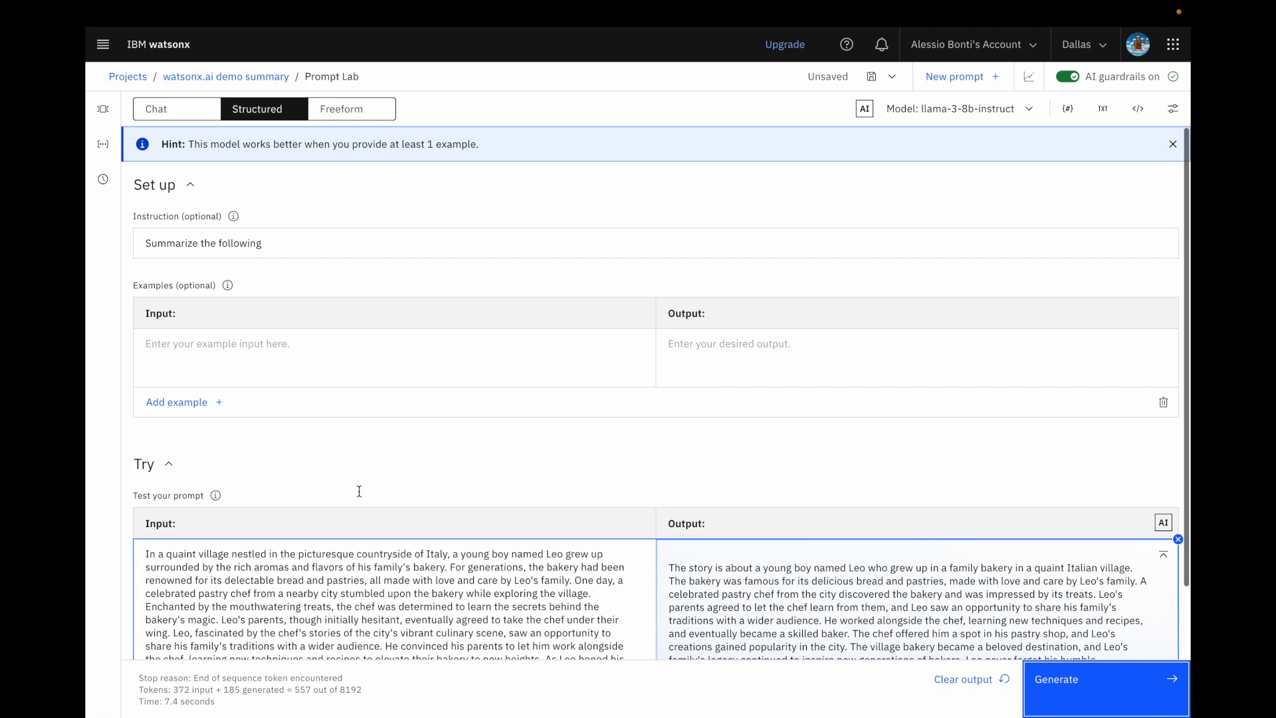
click(287, 249)
text(in )
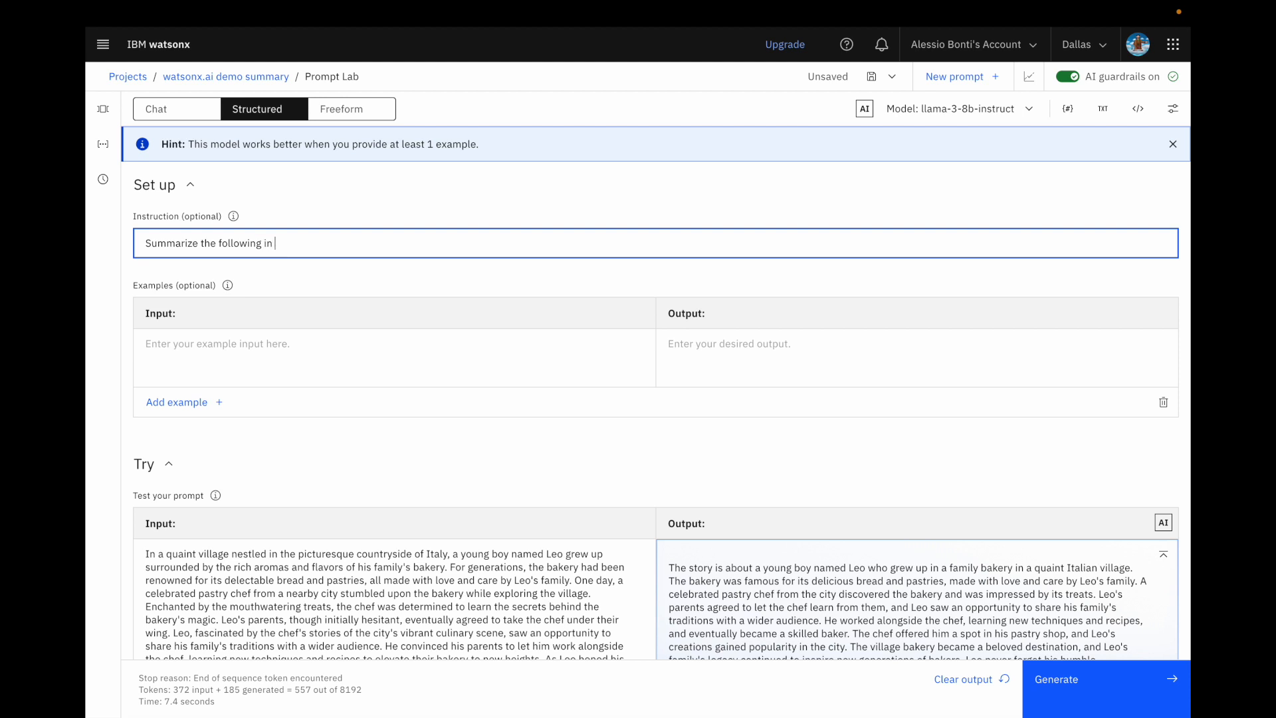
text(a paragraph 50 words long)
key(Left)
key(Left)
key(Left)
key(Left)
text(or less)
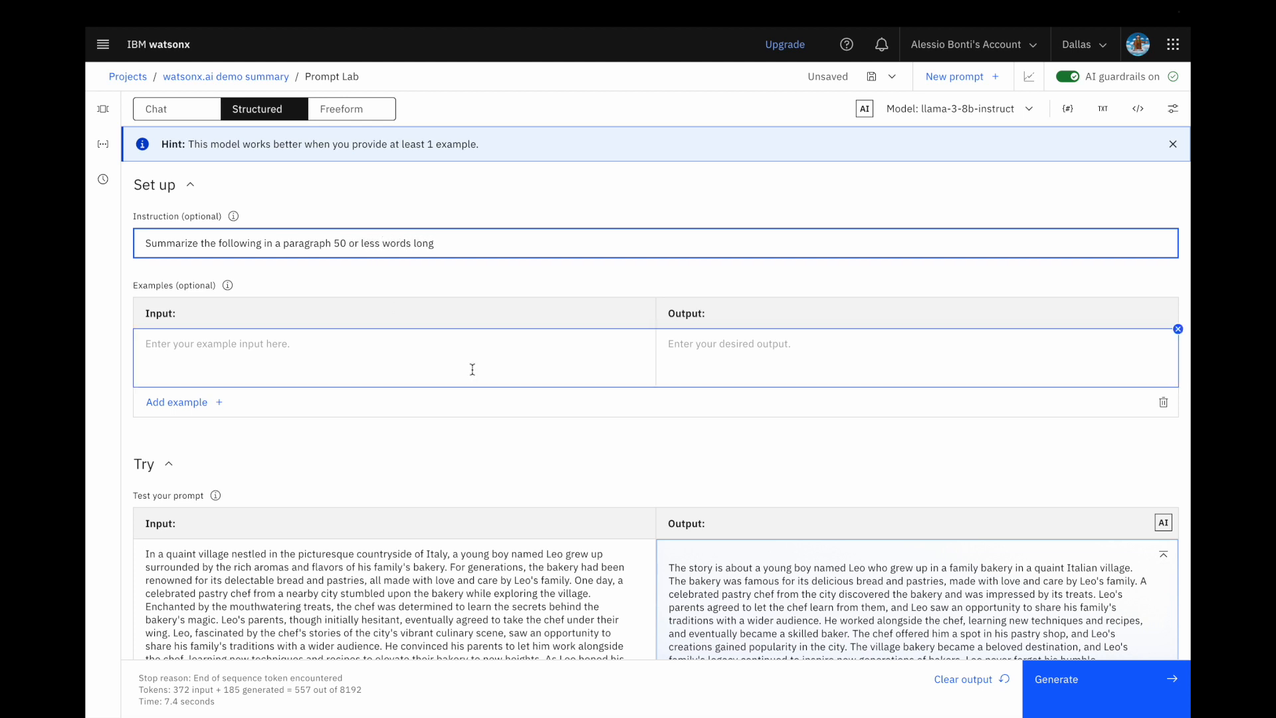
click(1083, 691)
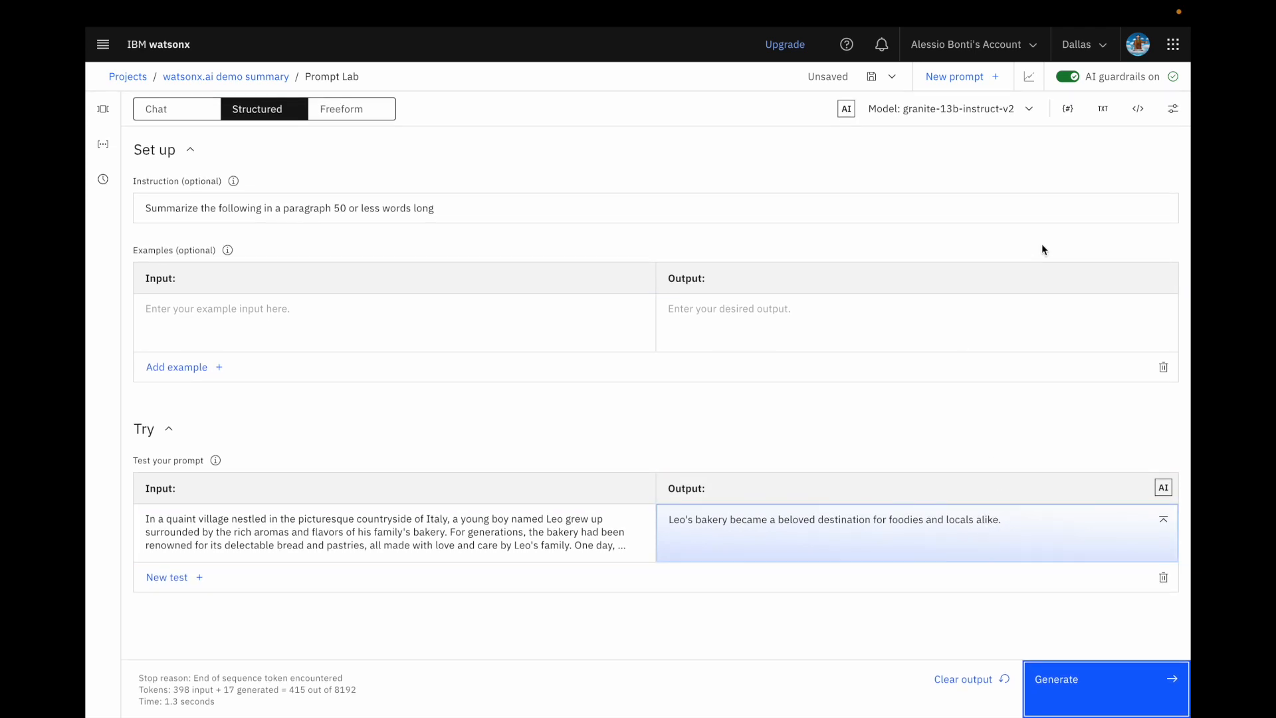
Review the model parameters, the prompt variables and the full prompt text
click(1173, 109)
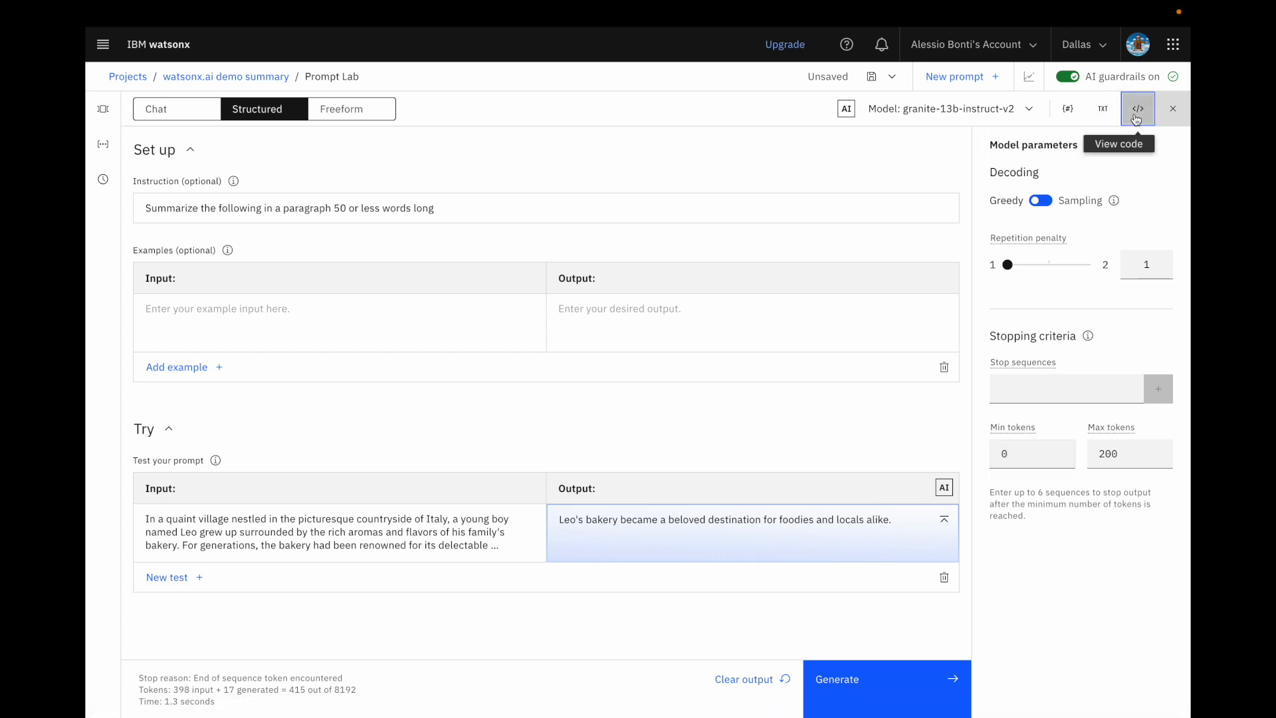
click(1067, 112)
click(1102, 108)
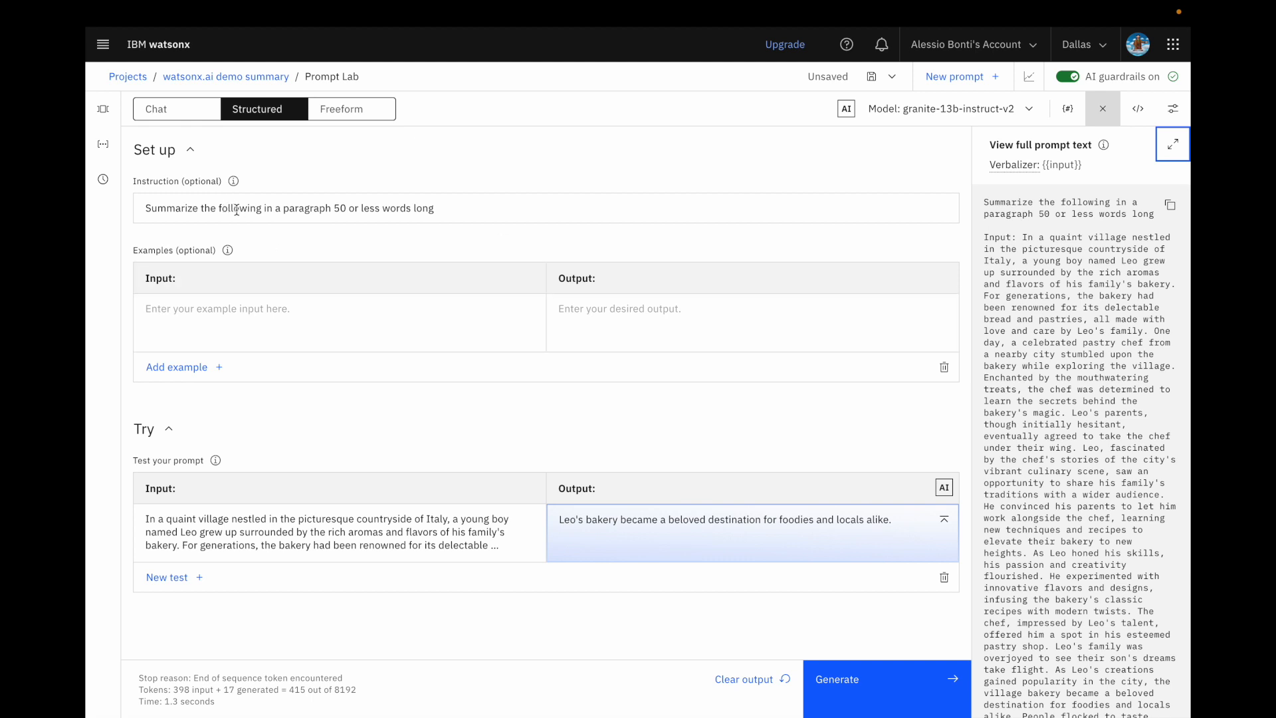
Review the curl code that calls the summarization prompt, from the endpoint and headers to the input text
click(1138, 108)
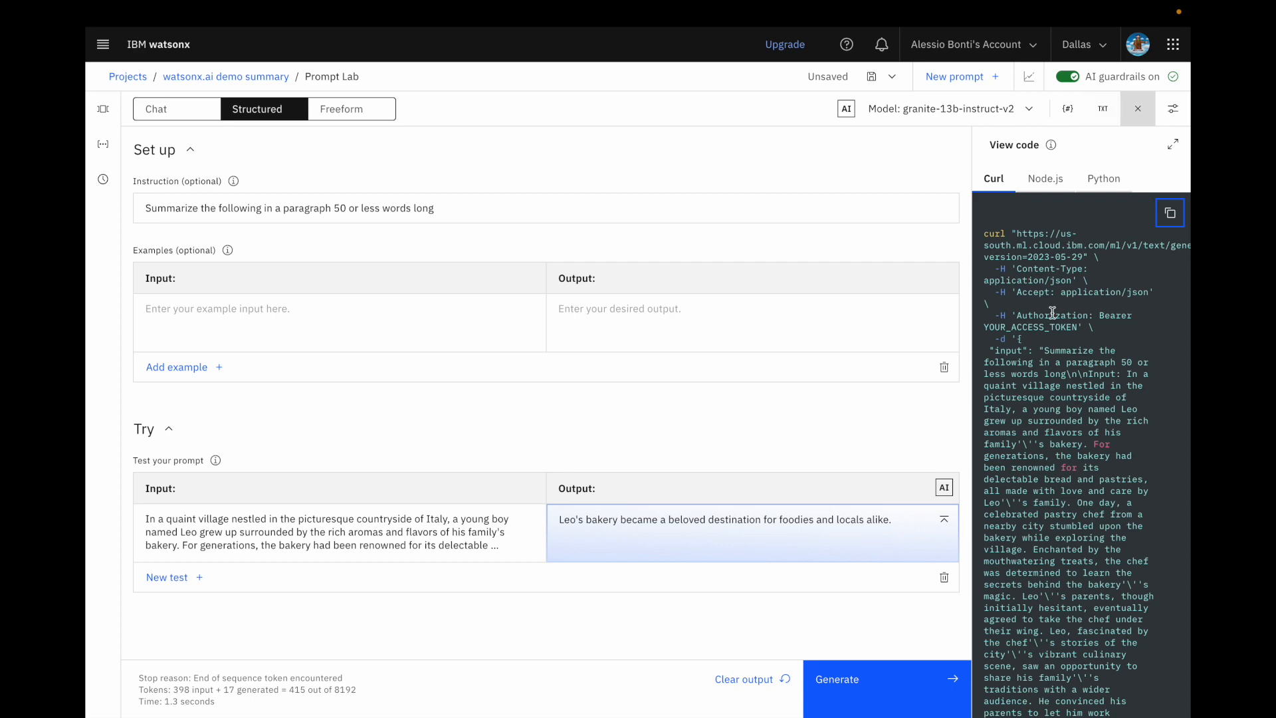
scroll(1052, 312, down, 10)
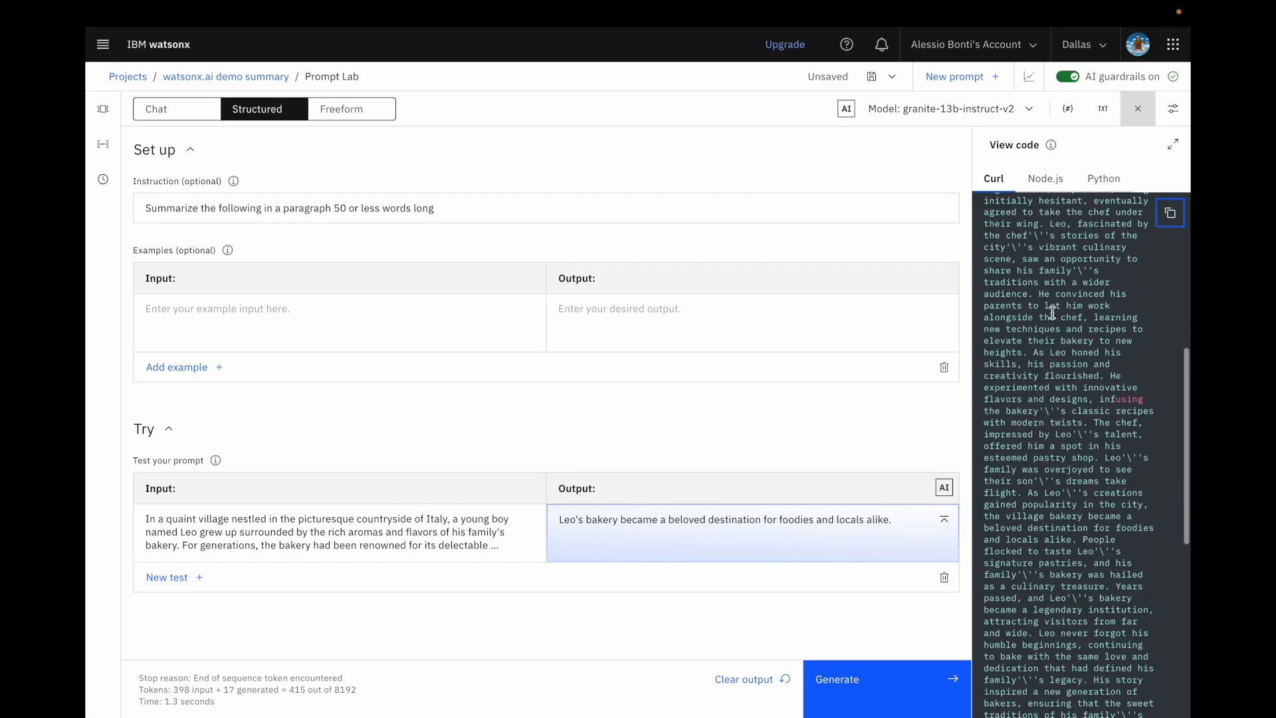
scroll(1052, 313, up, 10)
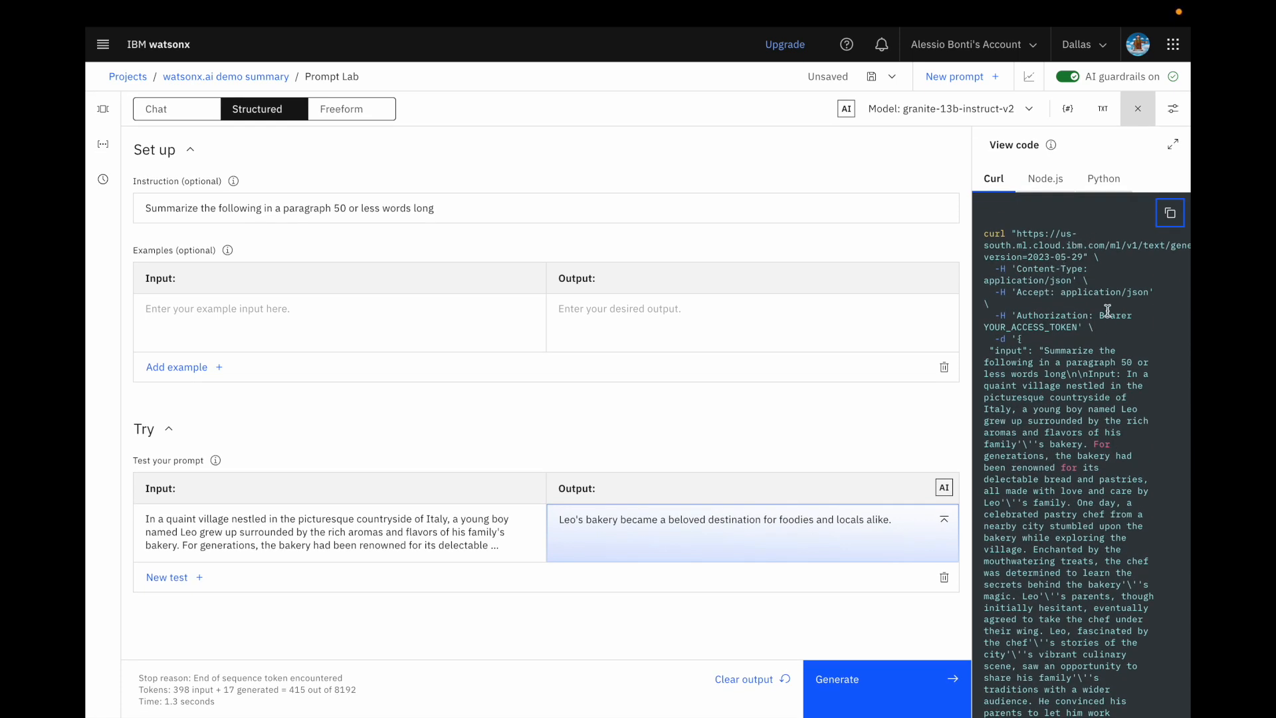
Switch to Postman and compare the Watsonx.ai LLM Summary test request's URL and headers with the curl code
key(ctrl+Tab)
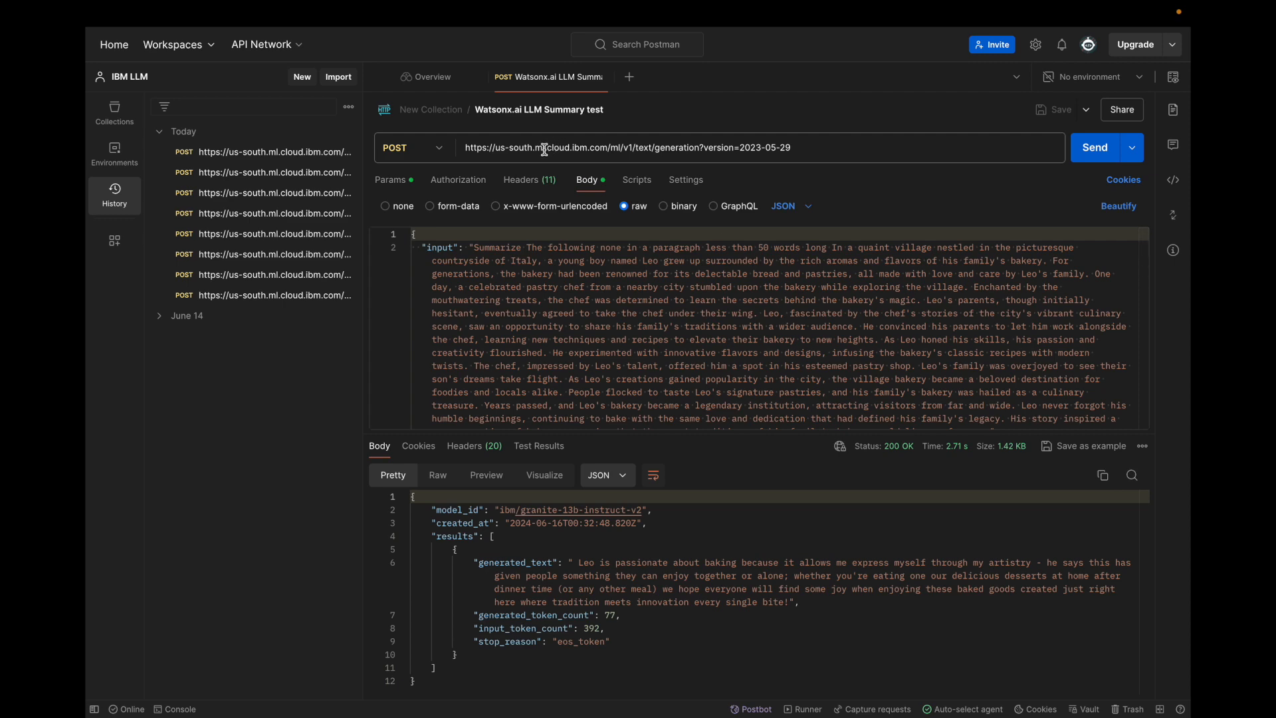
click(668, 146)
key(ctrl+Left)
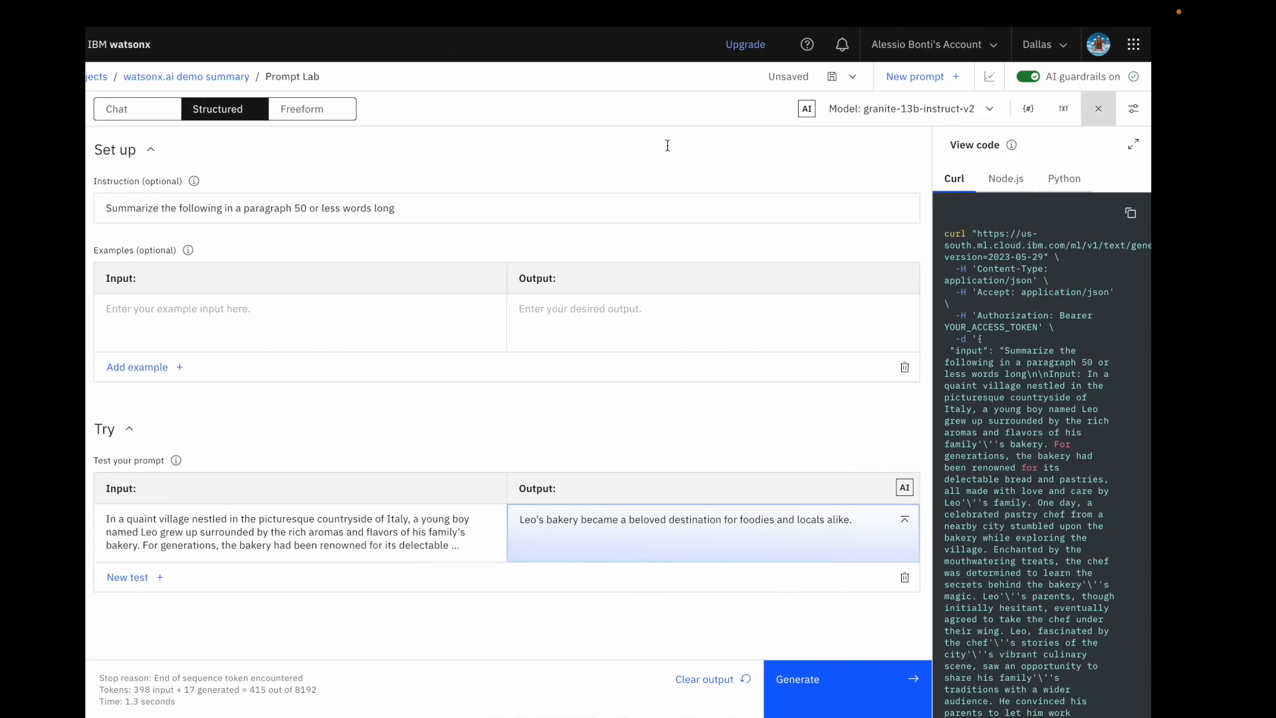
key(ctrl+Right)
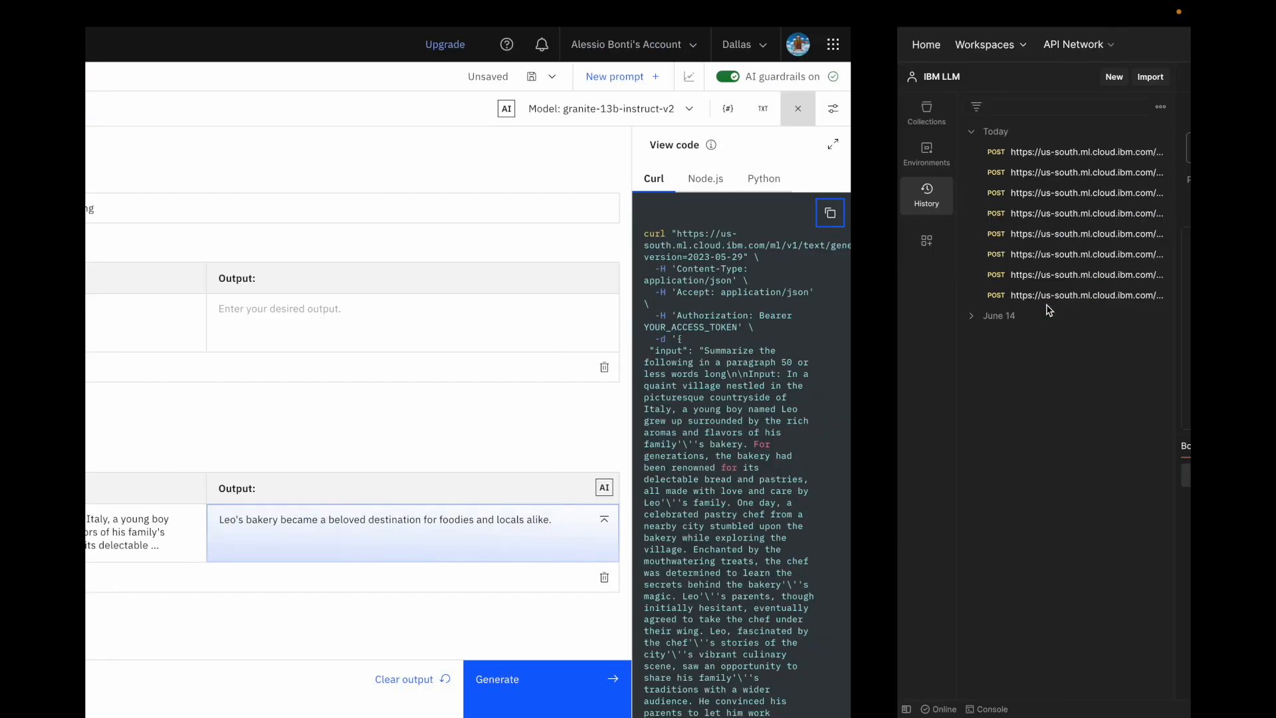
click(530, 180)
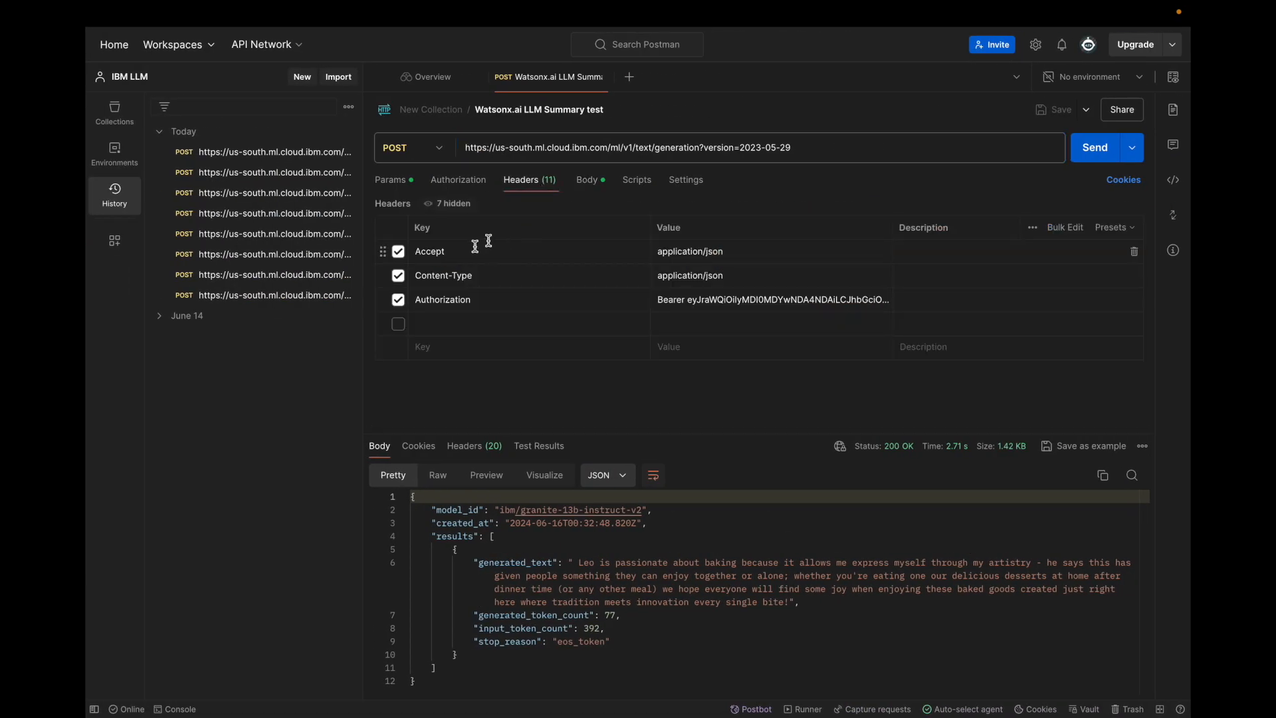
click(746, 299)
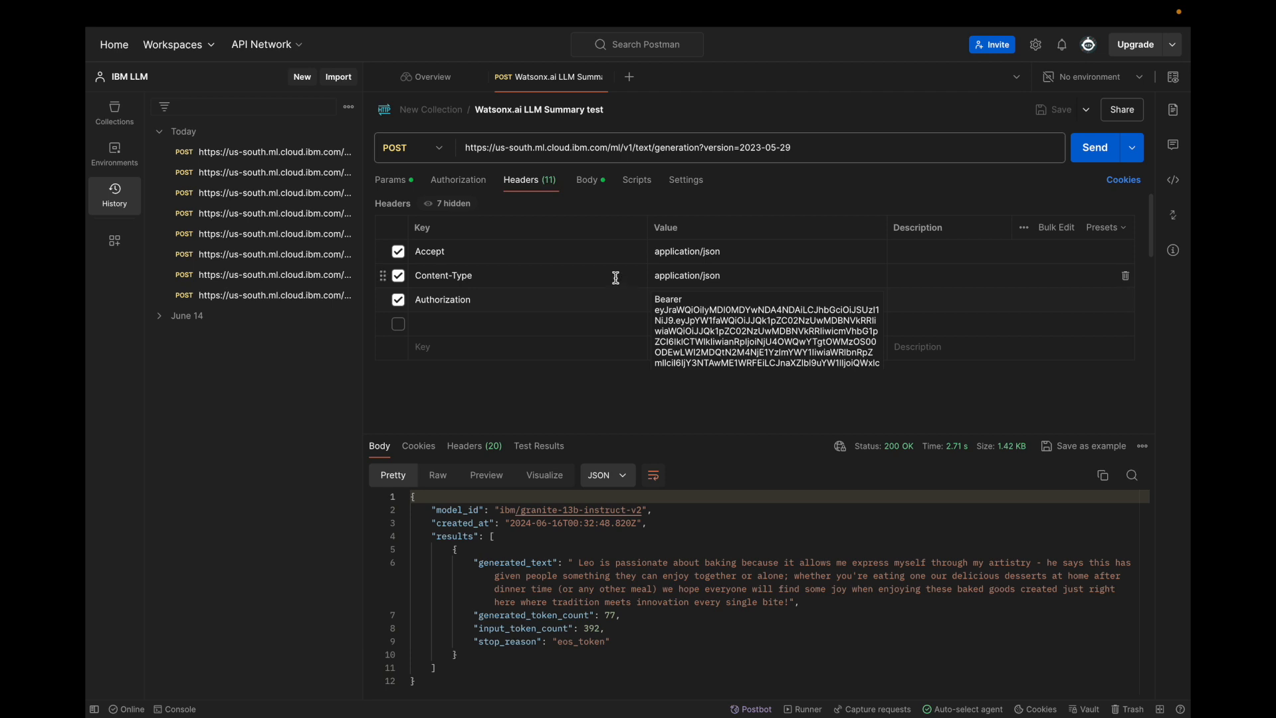
Send the Watsonx.ai LLM Summary test request and review the parameters, model and moderations in its JSON body
click(588, 180)
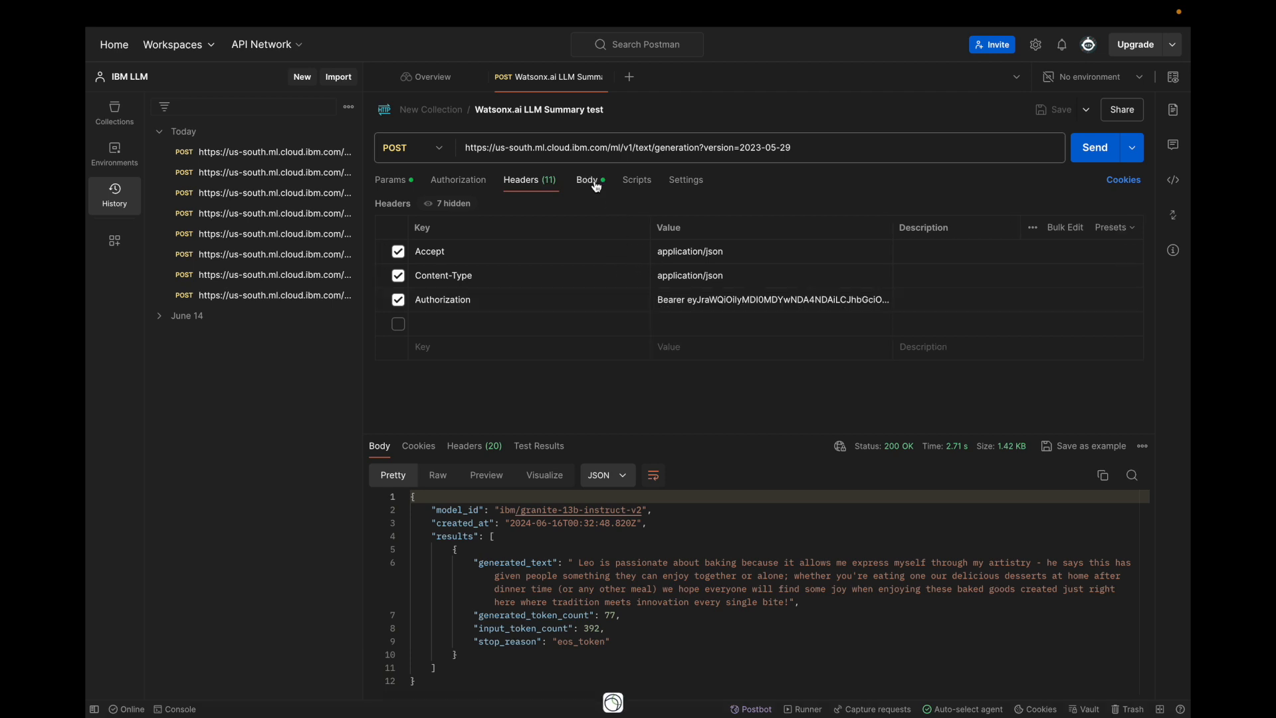
scroll(602, 322, down, 3)
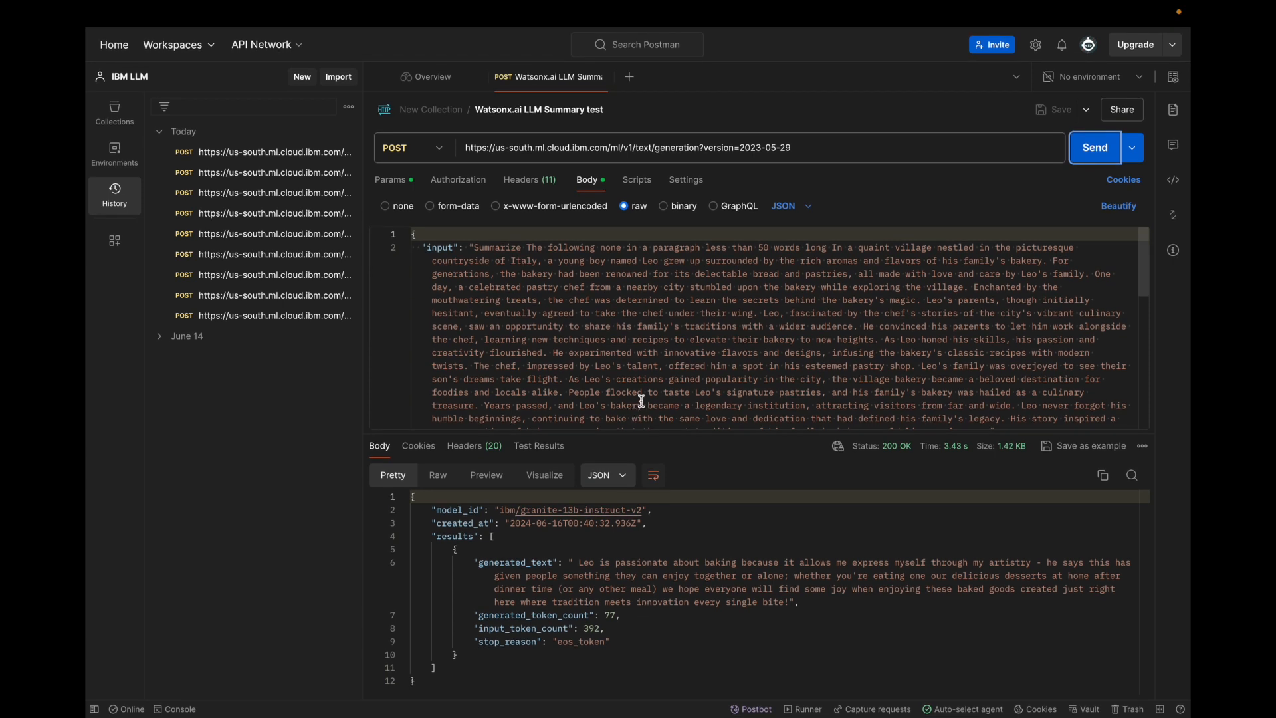
scroll(656, 384, down, 5)
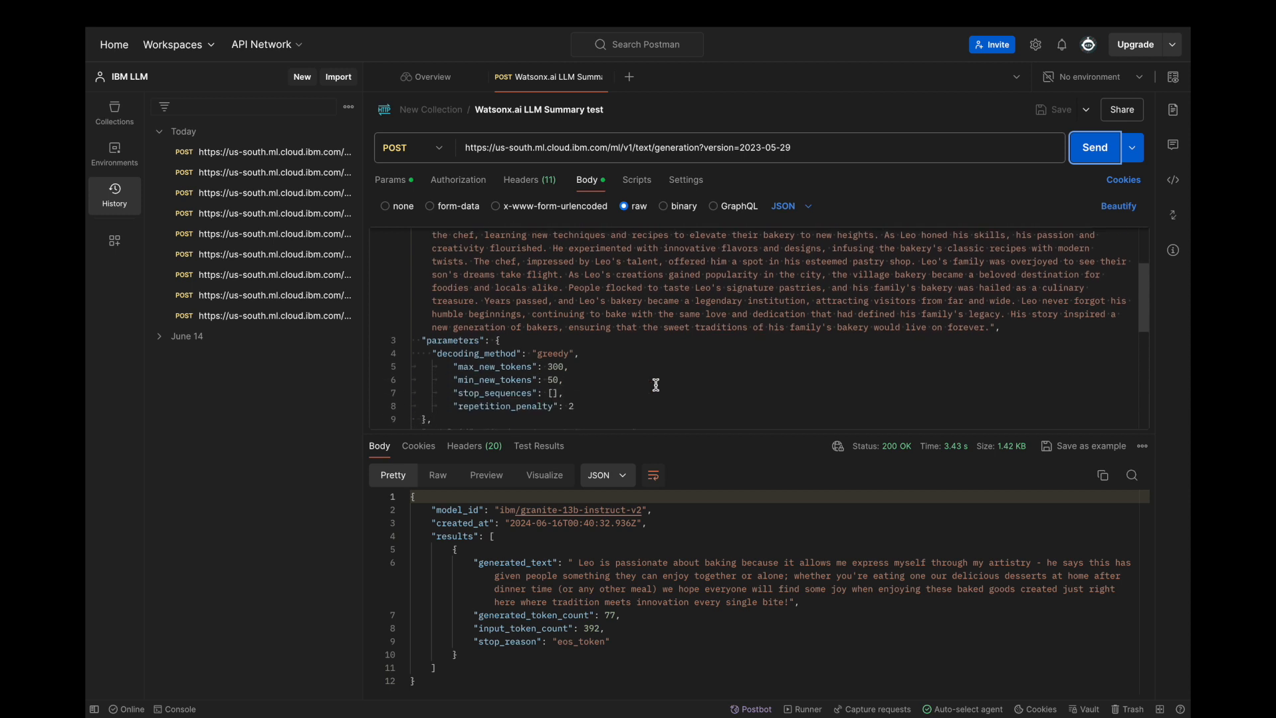
scroll(656, 385, down, 6)
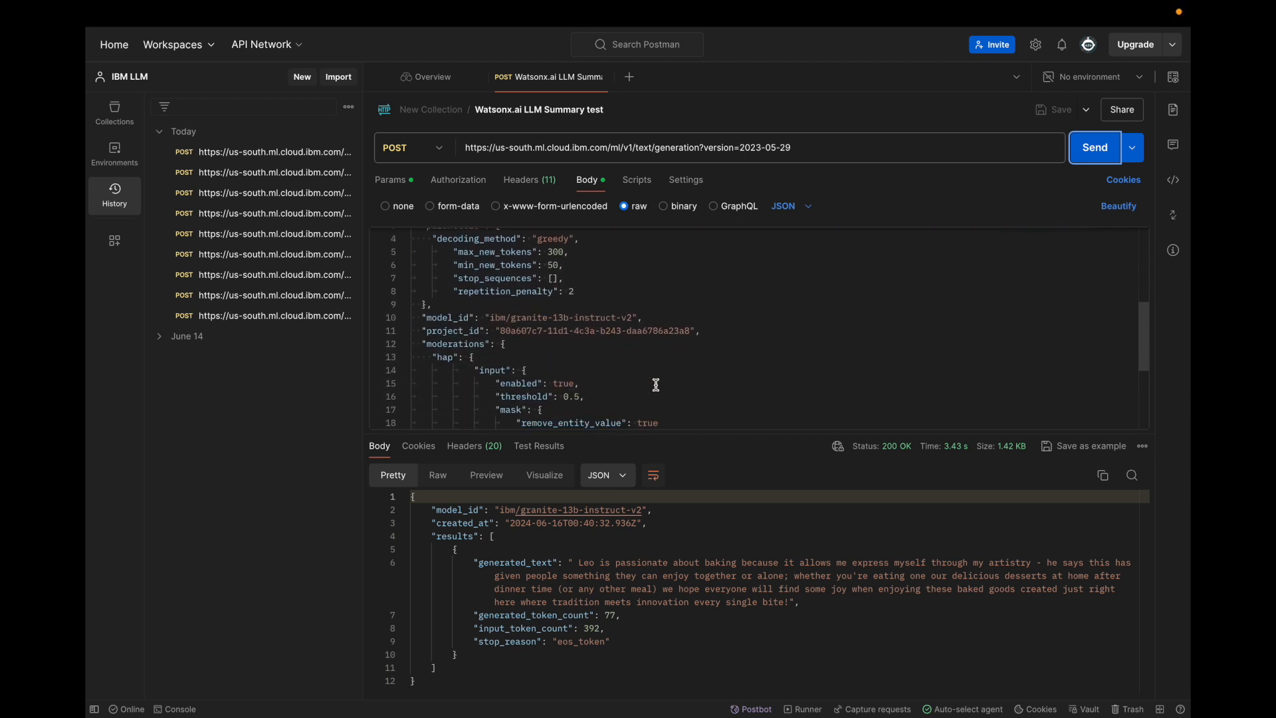
scroll(656, 385, down, 8)
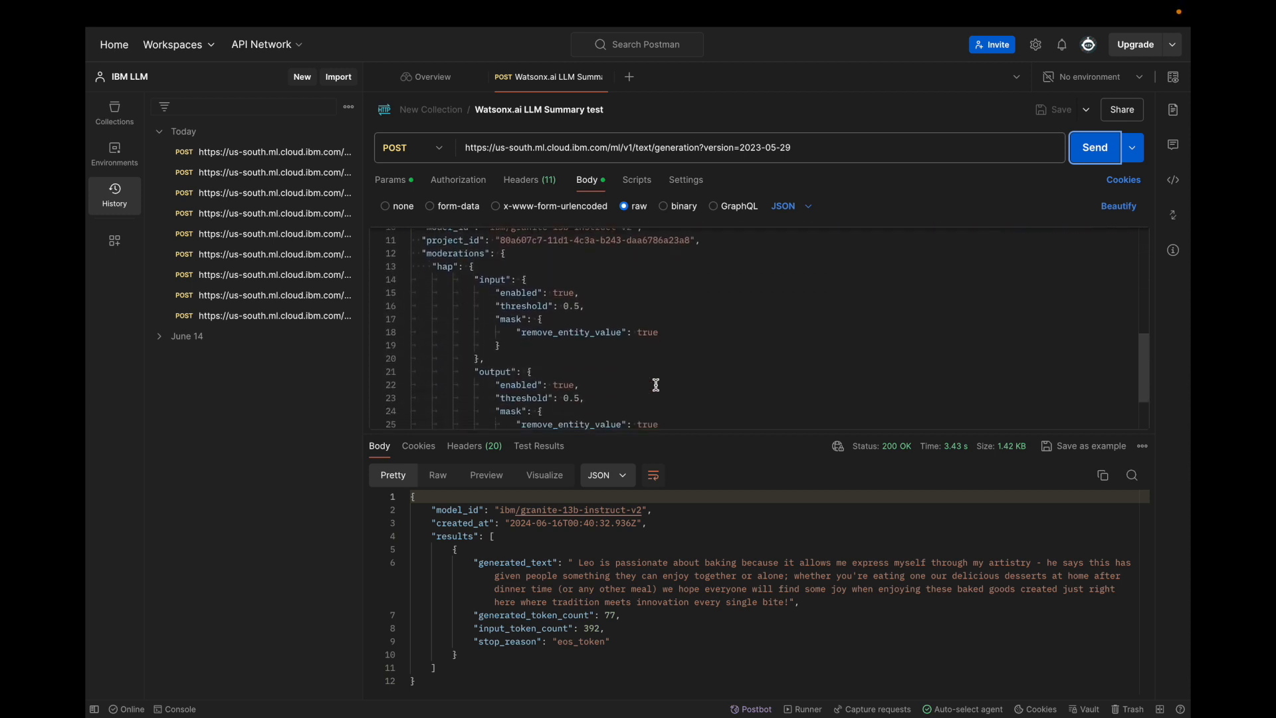
scroll(655, 384, up, 15)
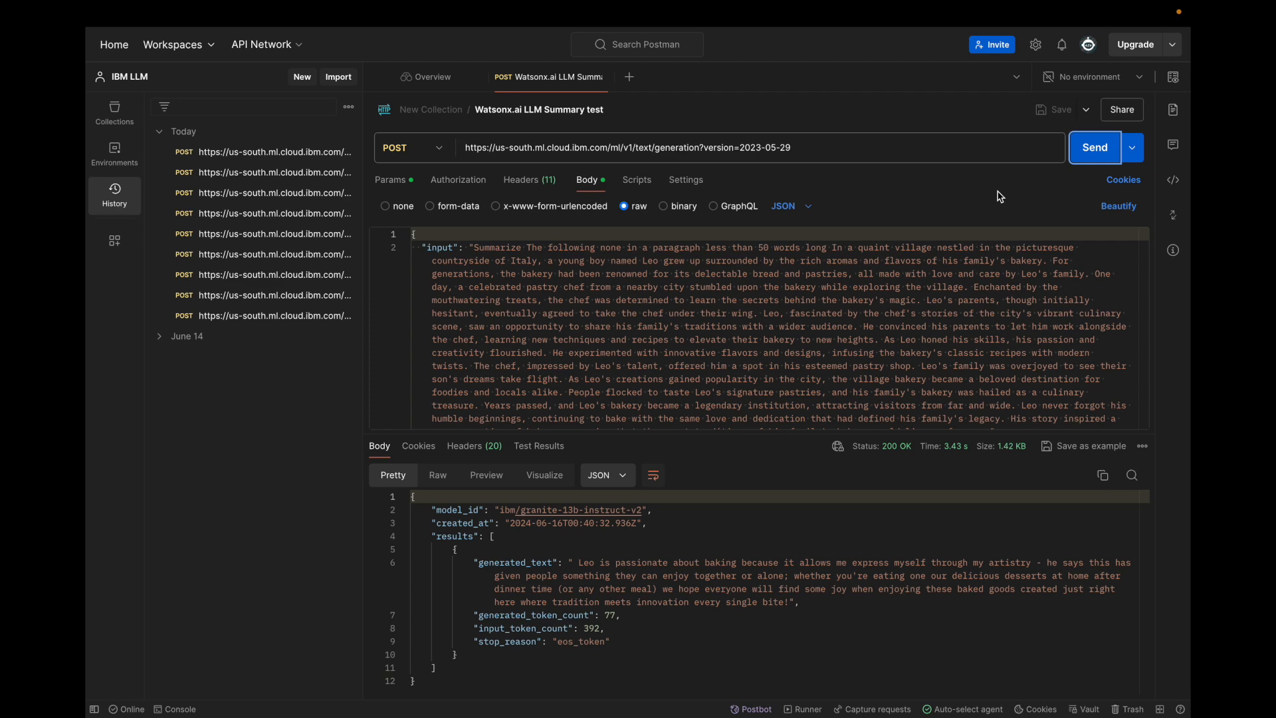
Return to watsonx and open the Summary Bot Ai prompt template in the watsonx.ai demo summary project
key(ctrl+Left)
mouse_move(979, 28)
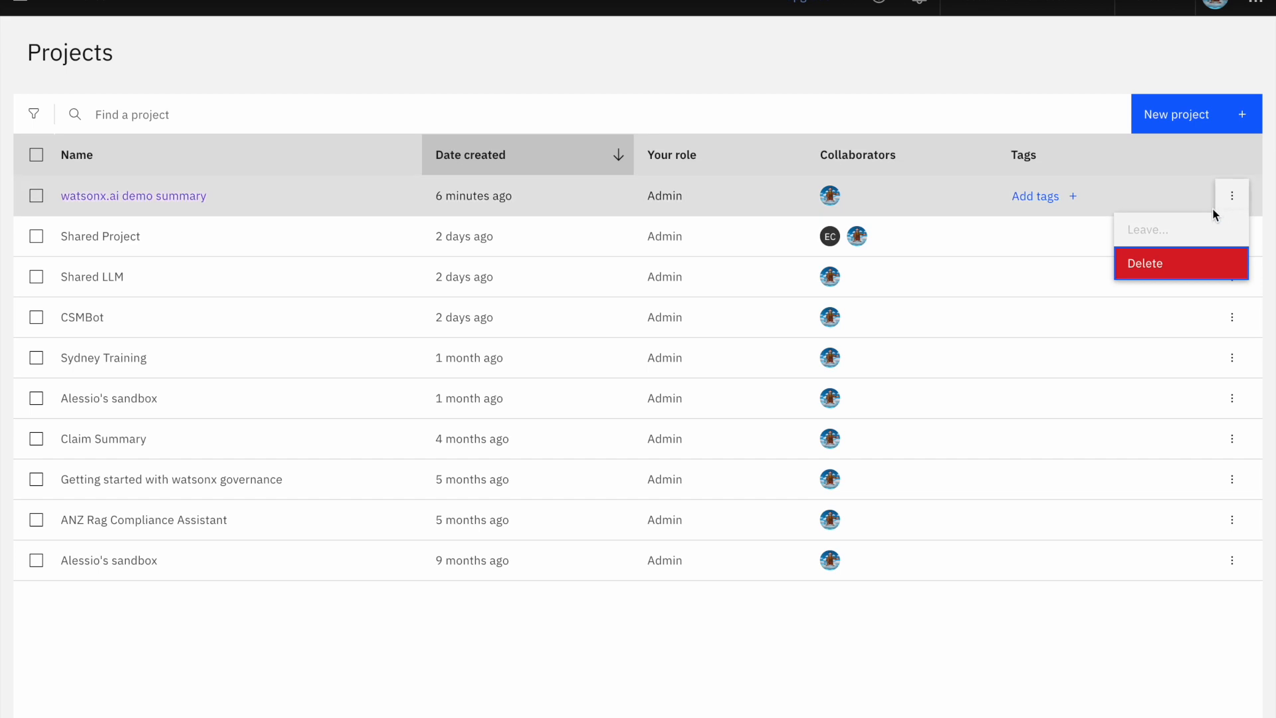
click(195, 199)
click(194, 199)
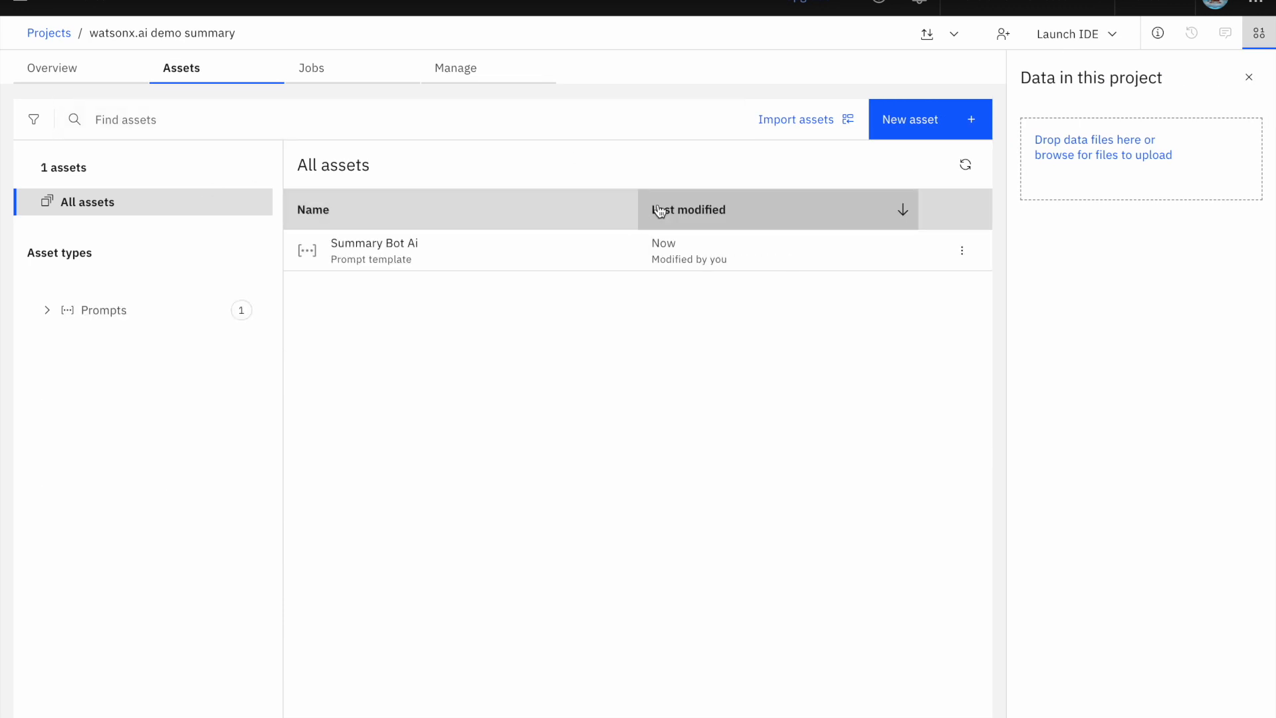
click(401, 249)
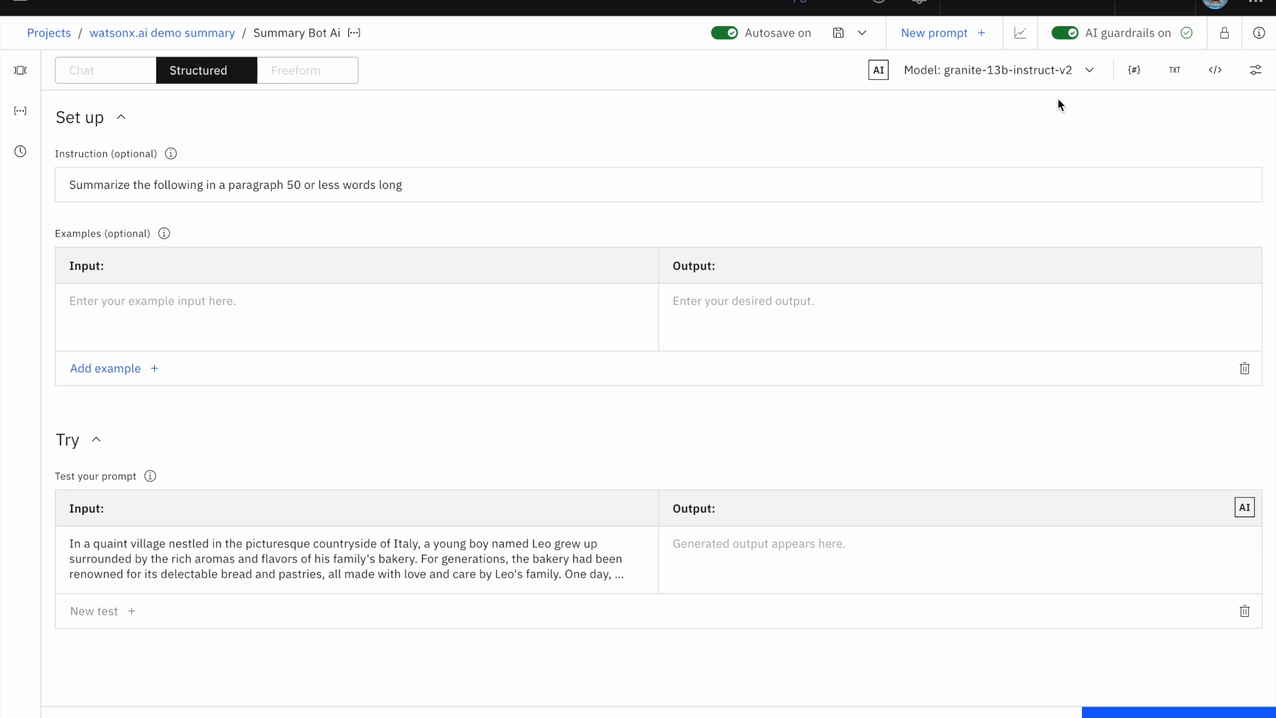
Relabel the prompt's input column as "document" and add a prompt variable named document
click(1144, 75)
click(1092, 204)
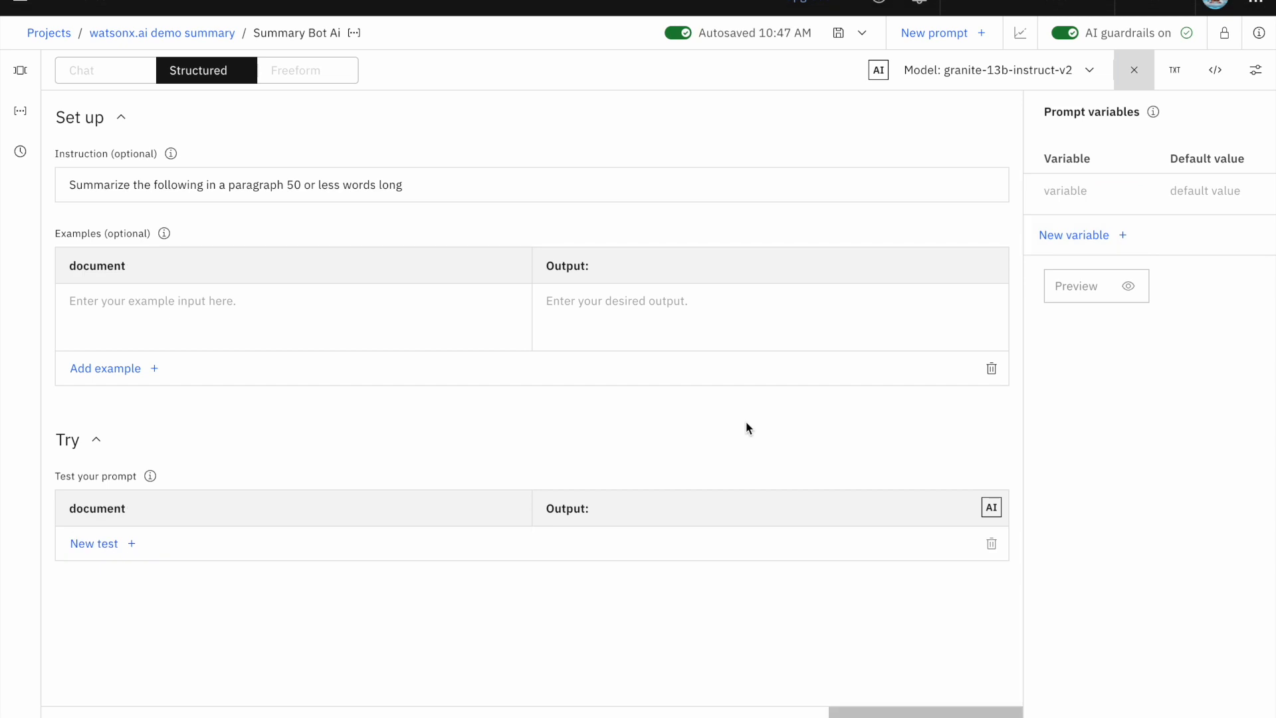
click(1134, 69)
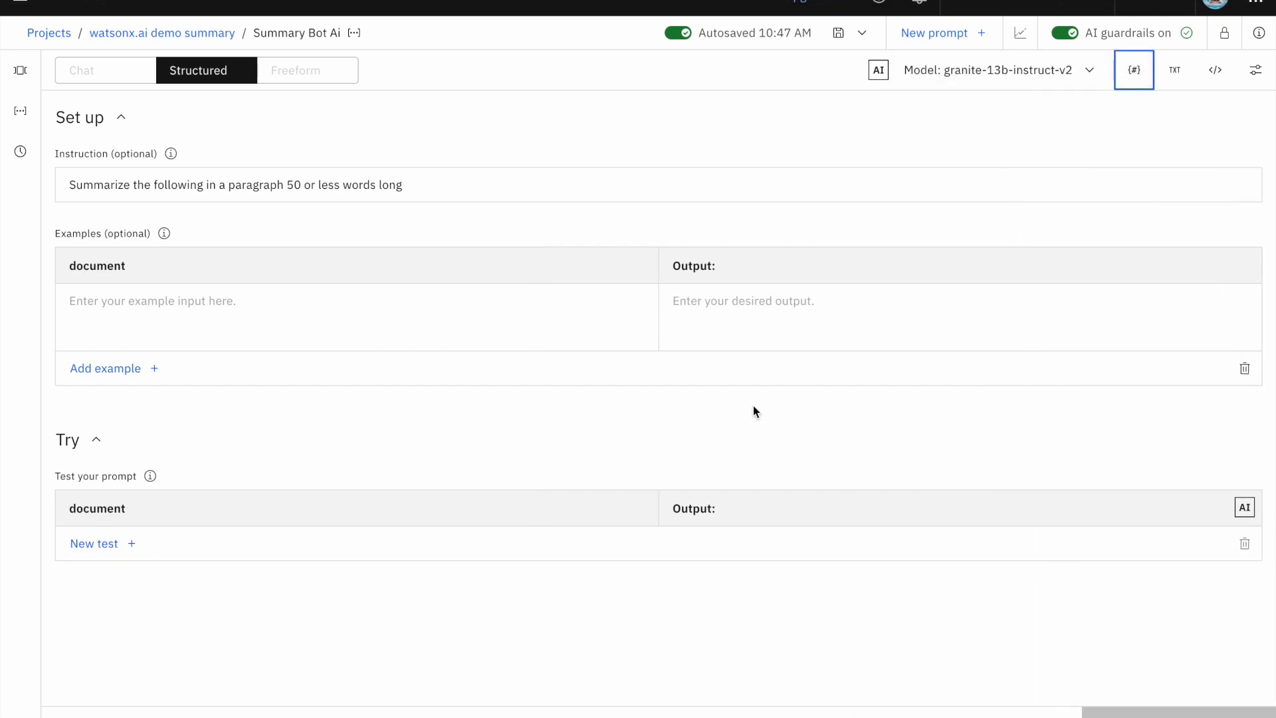
click(1135, 74)
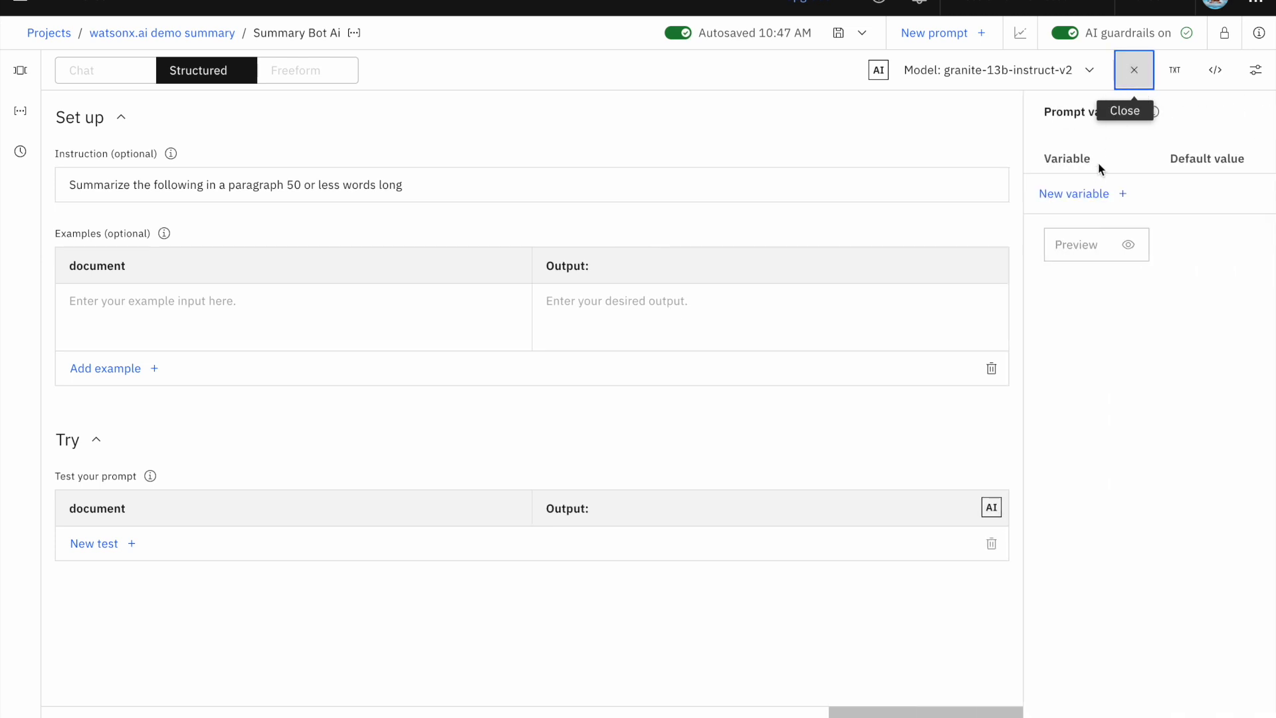
click(1094, 194)
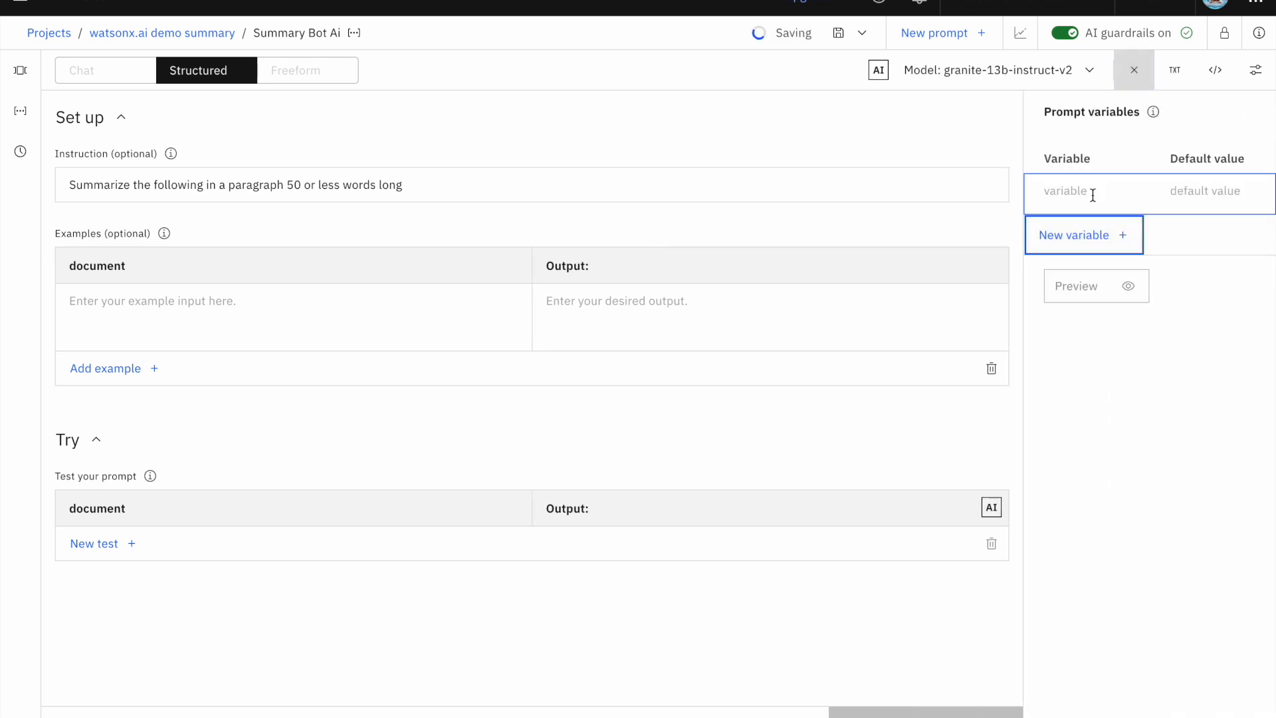
text(docun)
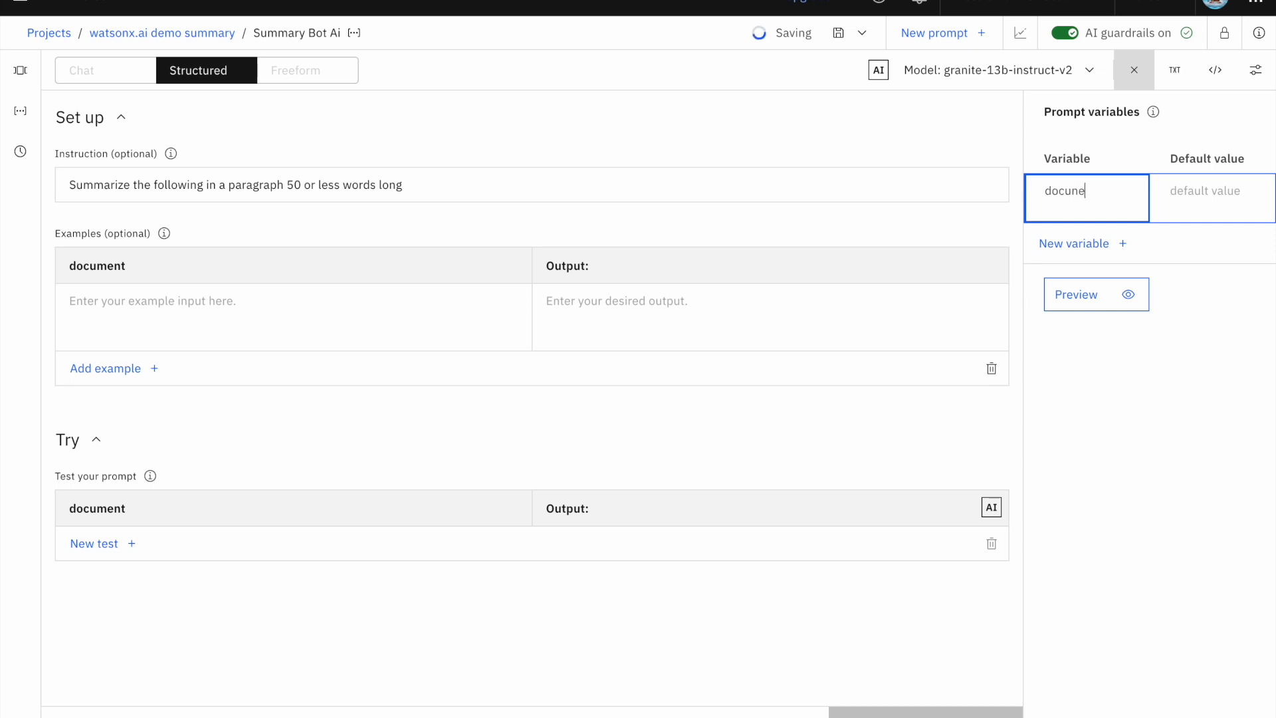
key(BackSpace)
text(ment)
click(1199, 353)
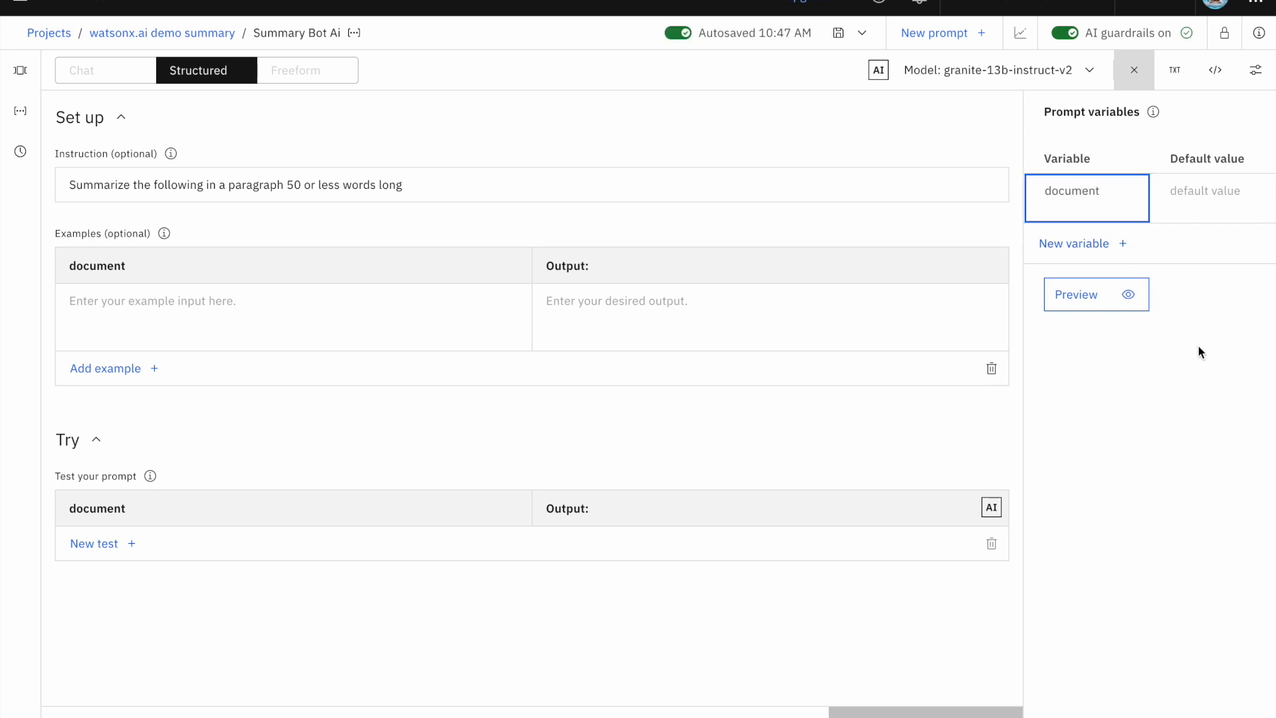
Set the default value of the document variable to "none"
click(1217, 191)
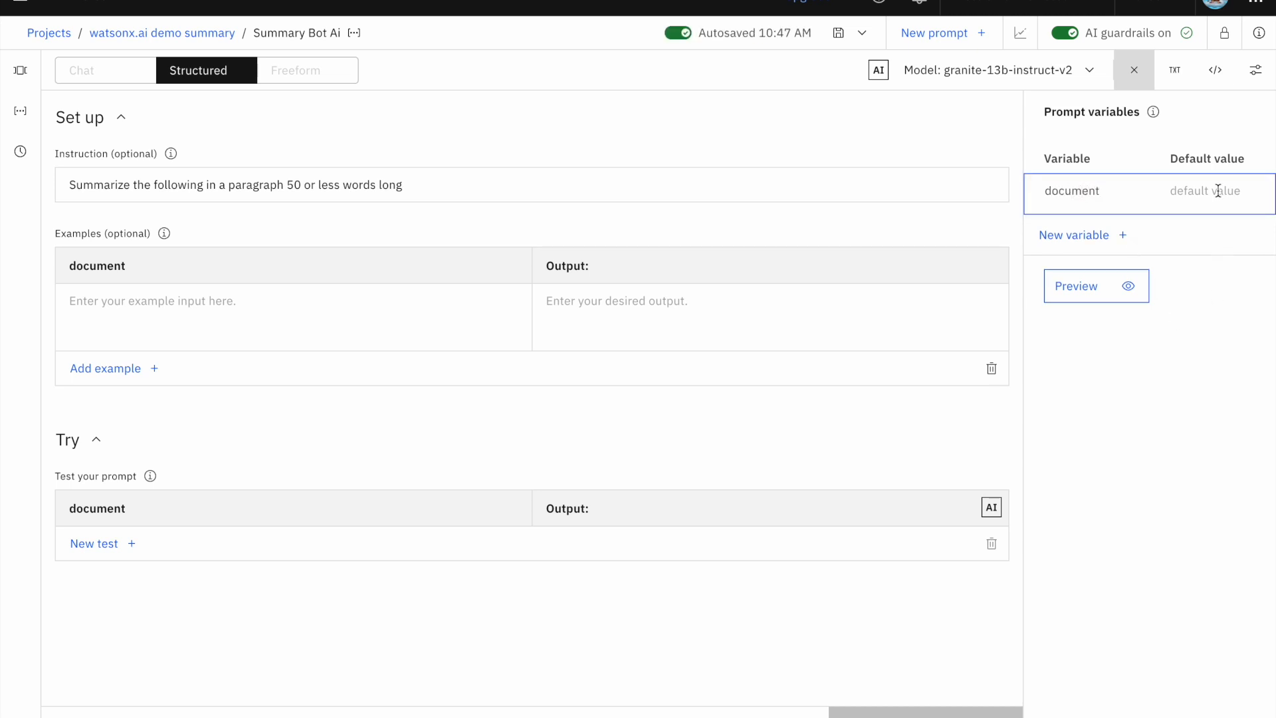
click(1217, 191)
text(none)
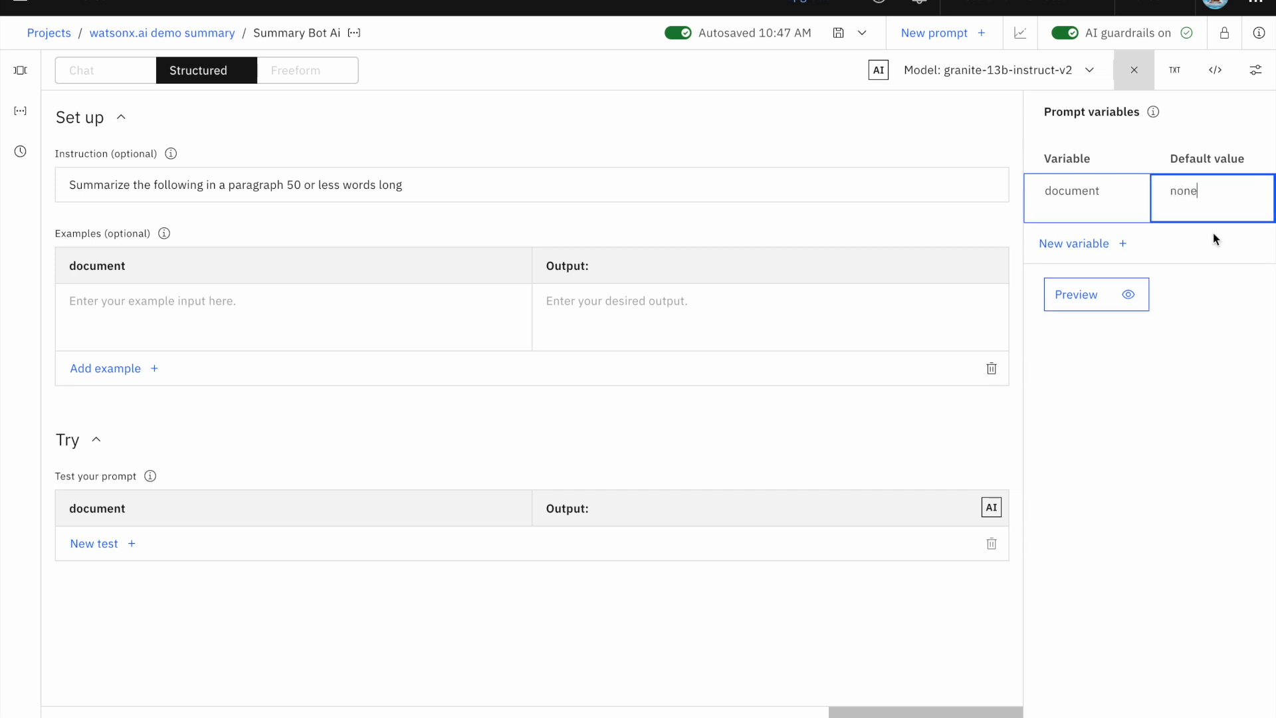
click(1232, 405)
Preview the prompt variables, add a test that uses {document} as input, and generate its summary
click(1117, 287)
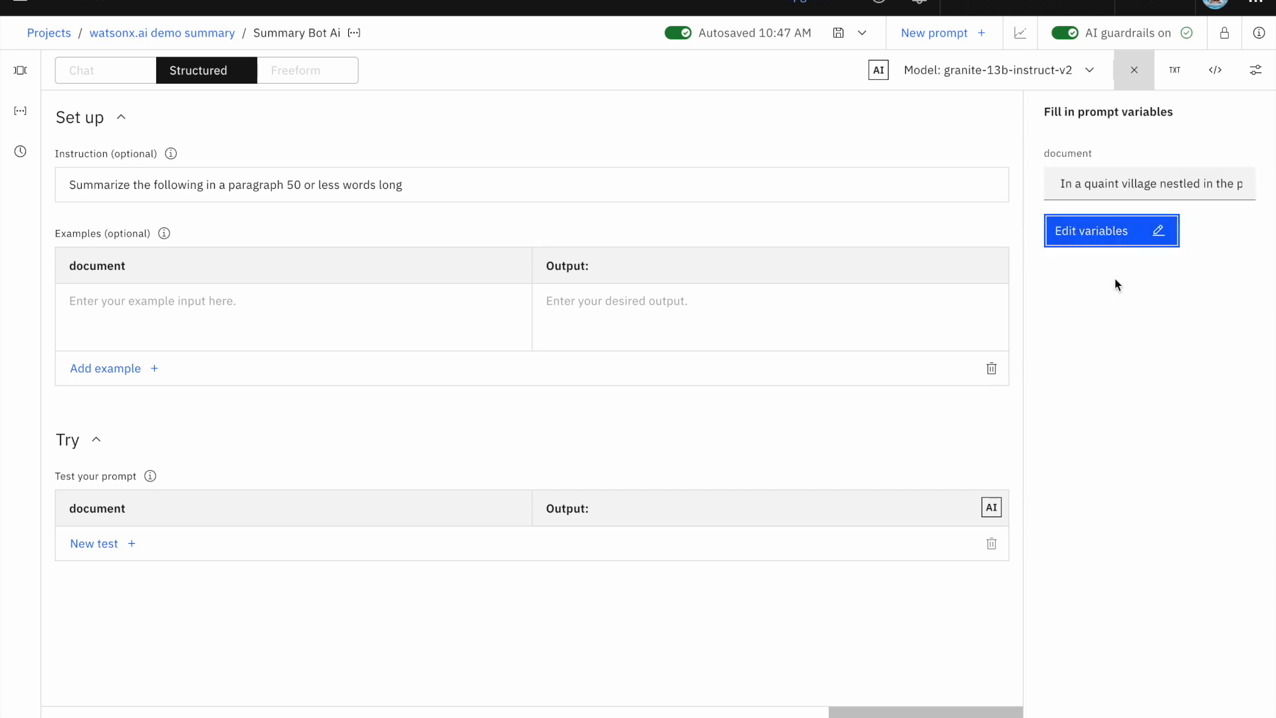
click(1094, 183)
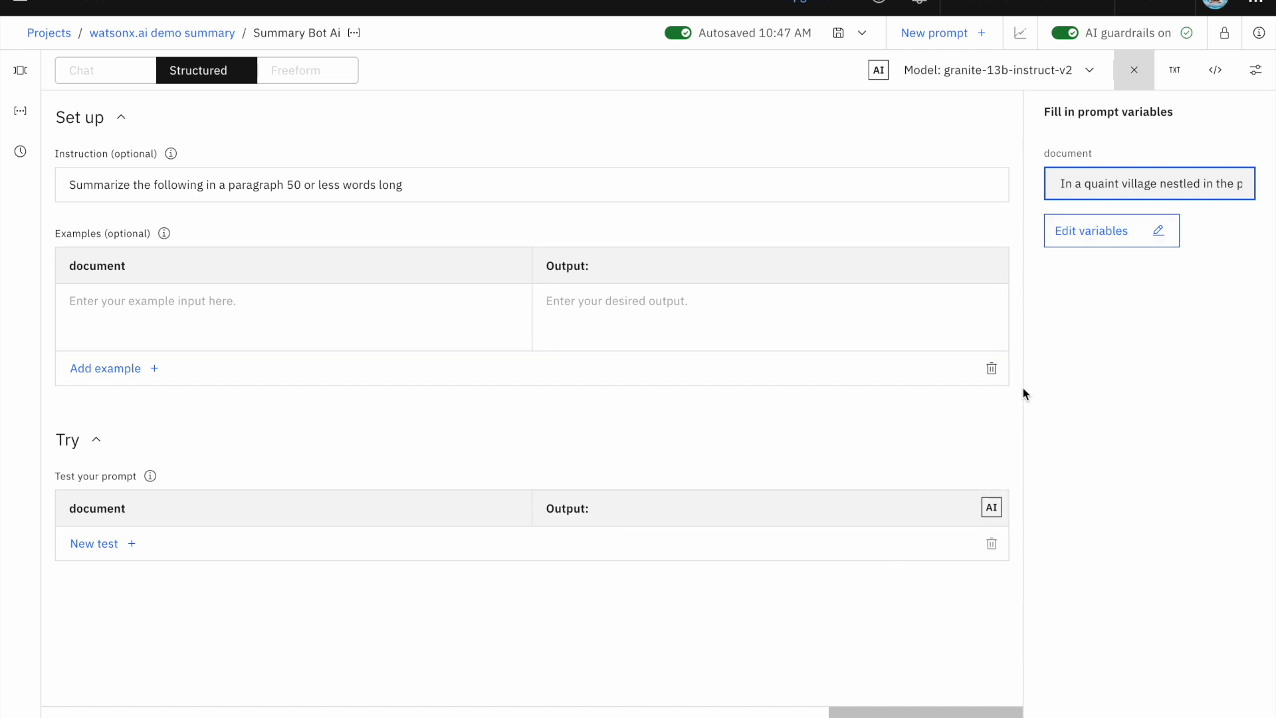
click(129, 554)
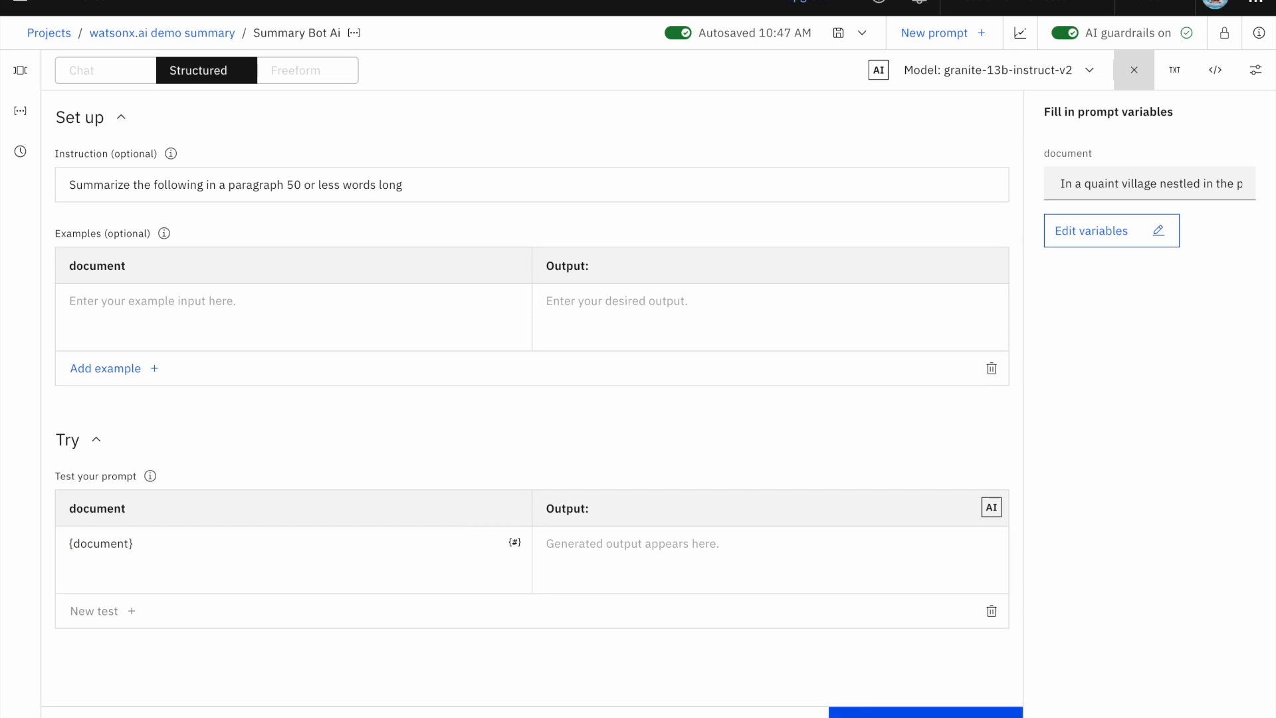
click(926, 713)
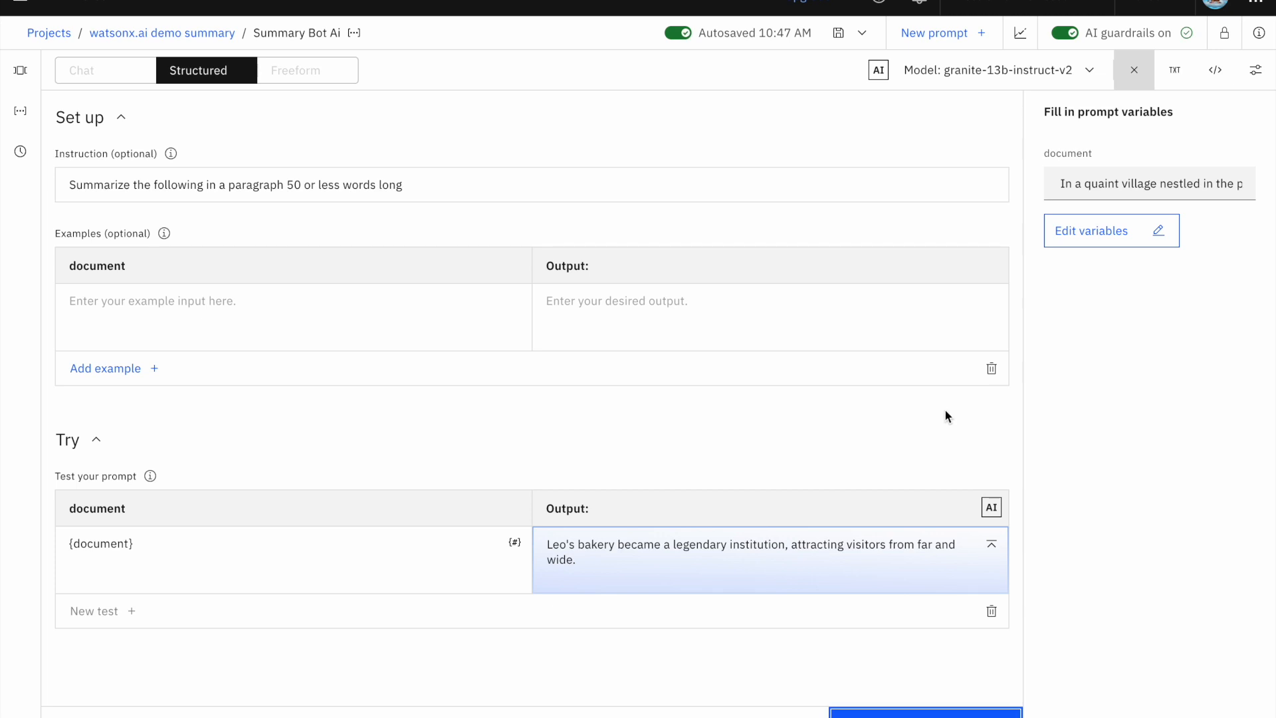
Review the full prompt text with the document variable filled in
click(1175, 84)
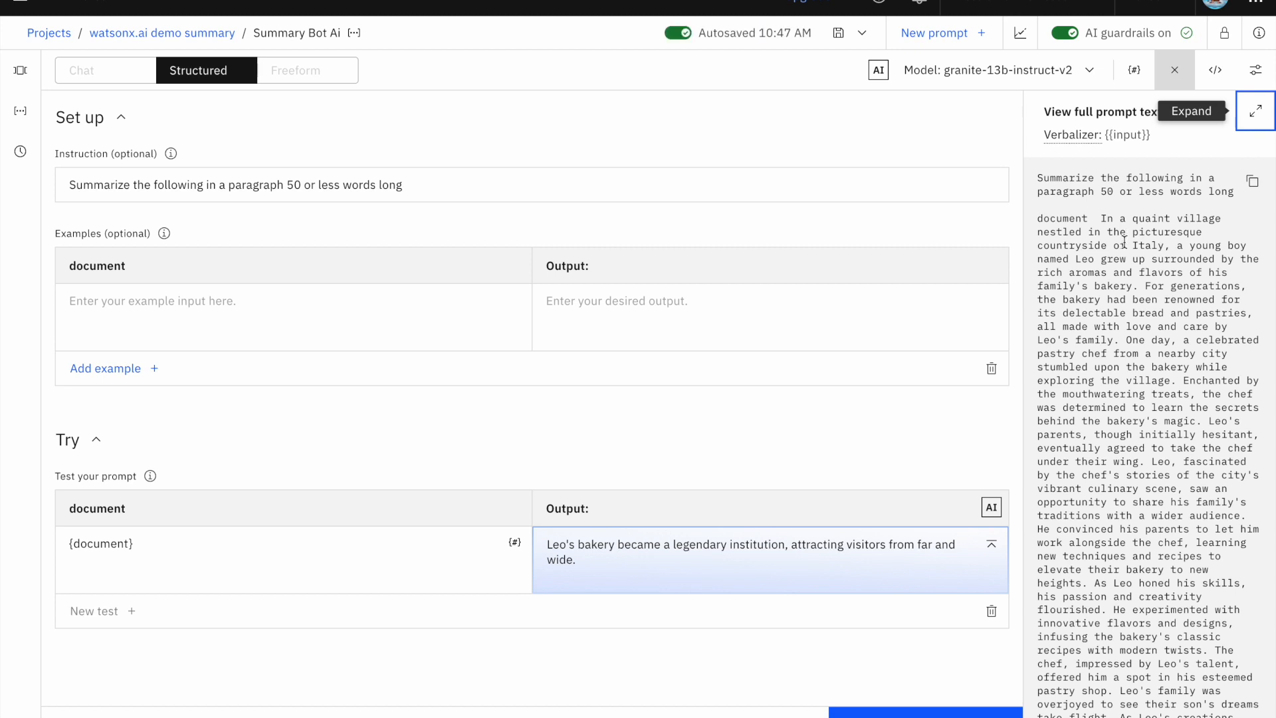
scroll(1125, 334, down, 5)
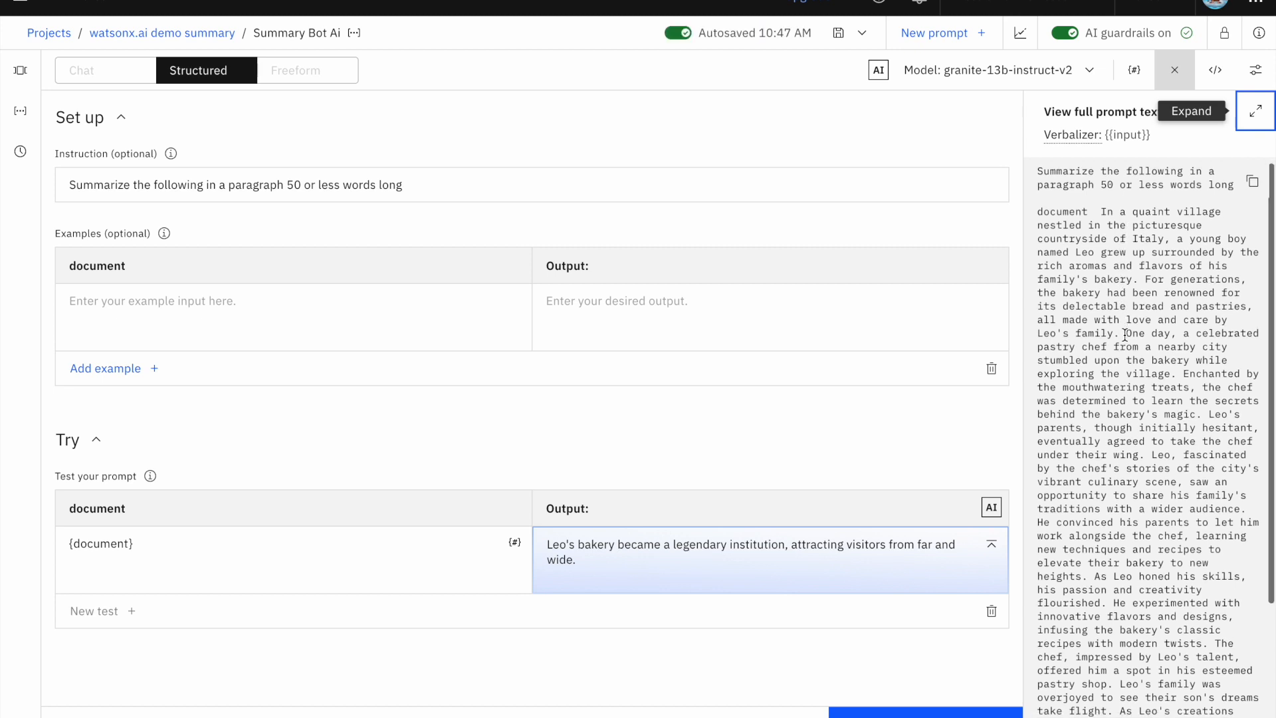
scroll(1125, 333, down, 2)
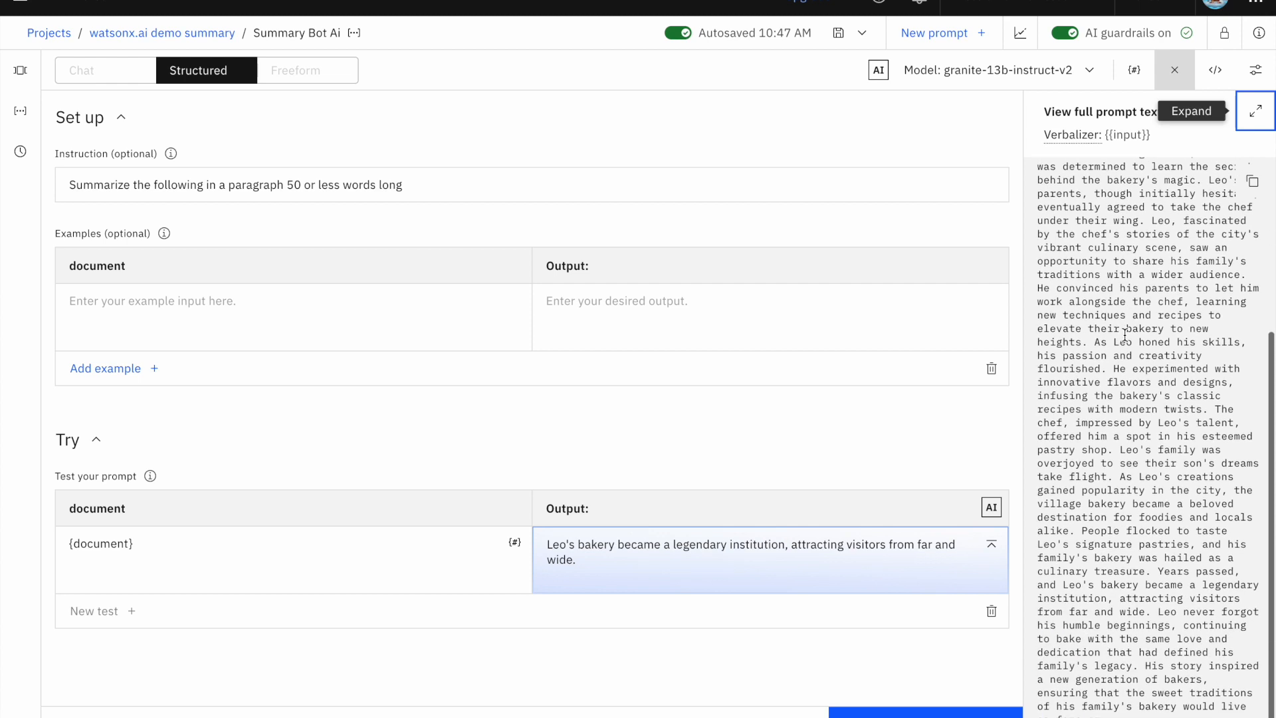
scroll(1125, 333, up, 5)
scroll(1126, 334, up, 2)
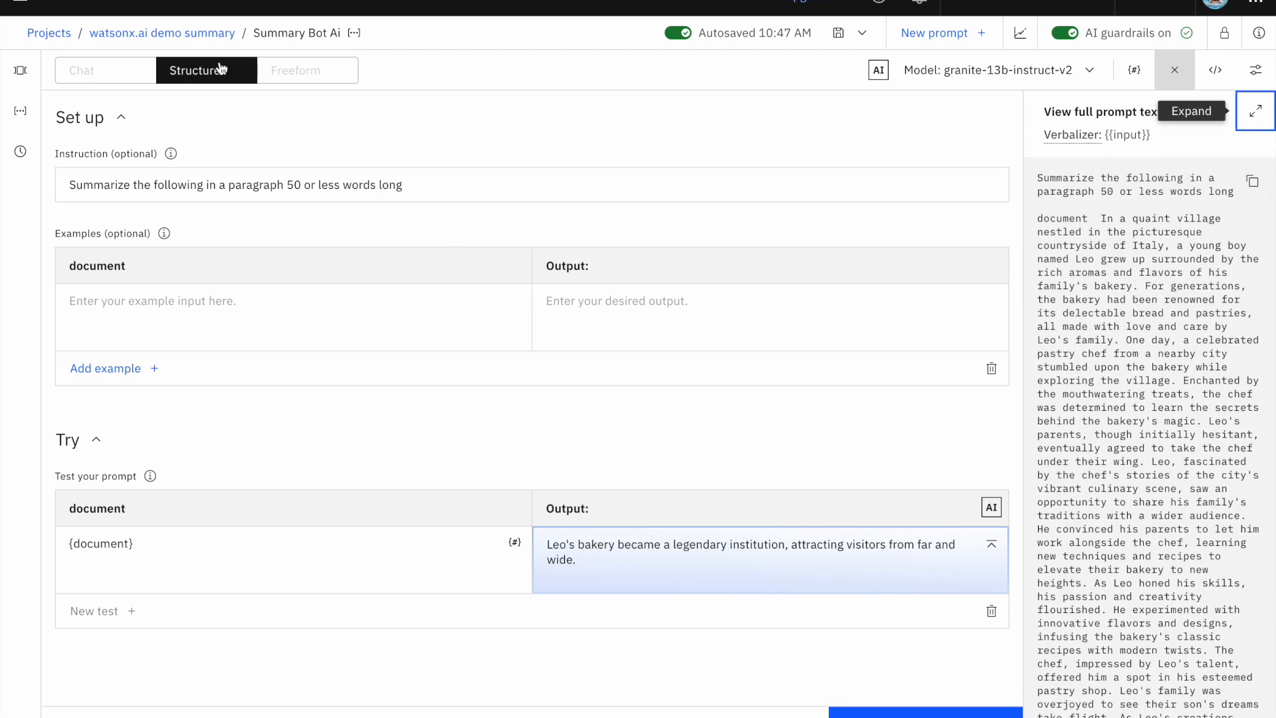
Return to the watsonx.ai demo summary project's assets and open the available actions for Summary Bot Ai
click(206, 41)
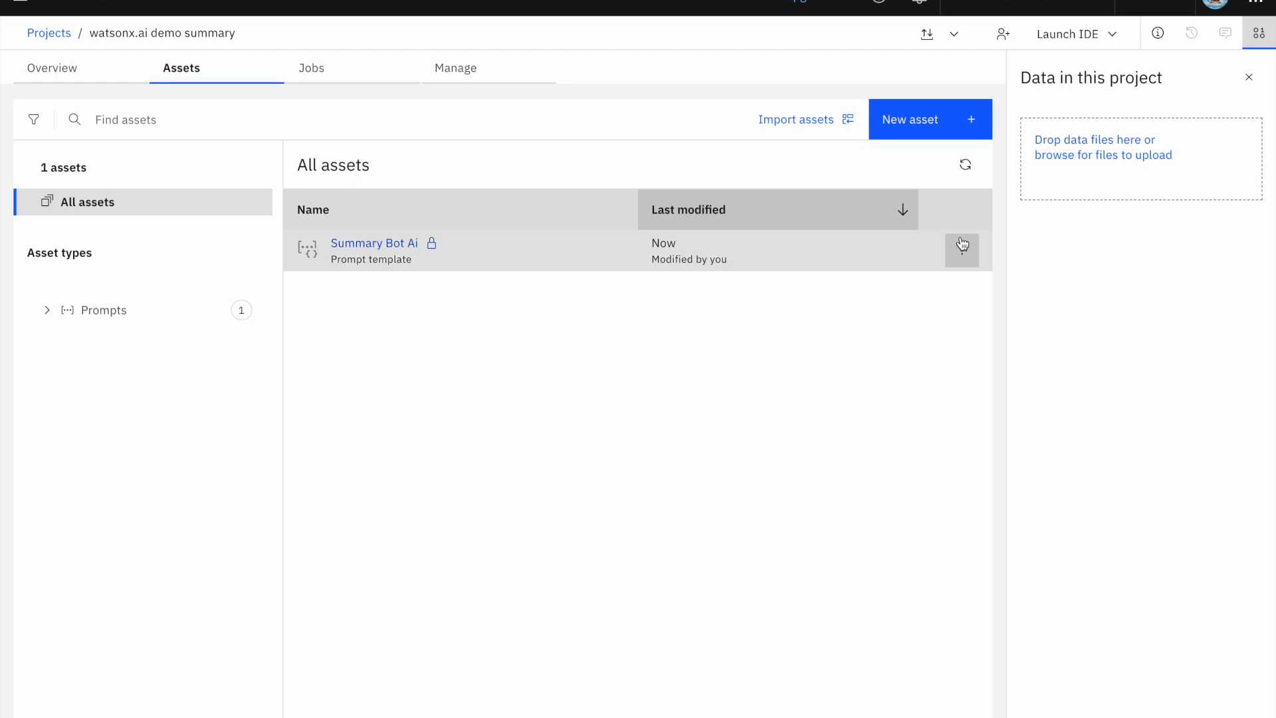
click(962, 250)
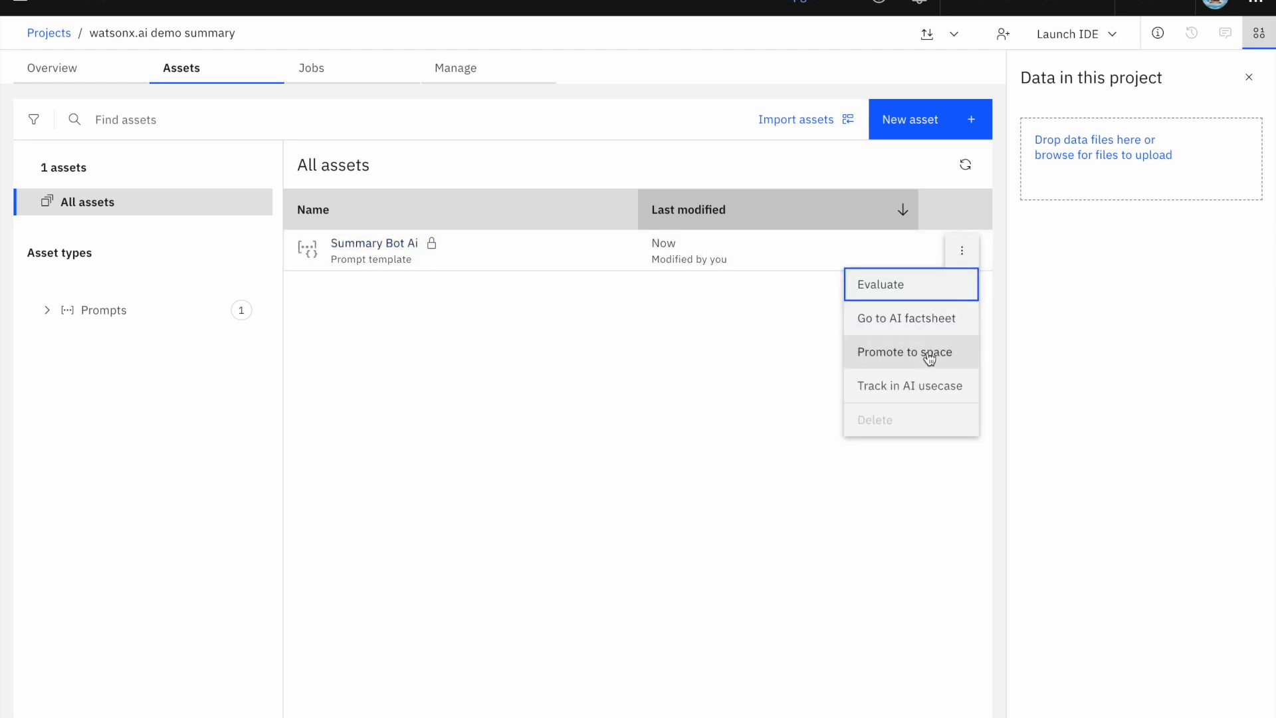